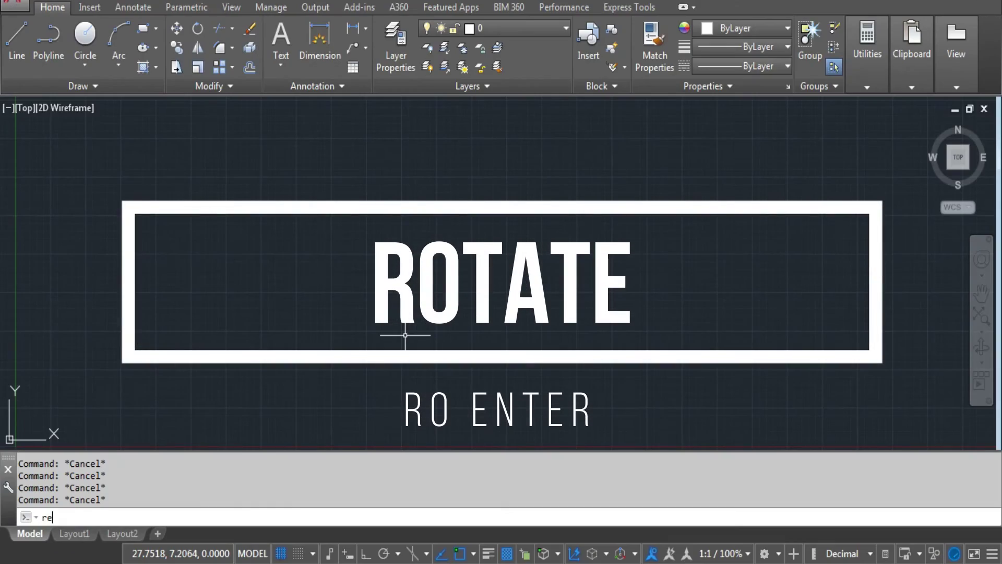
Regenerate the drawing and draw a freehand rectangle with two opposite corners in the empty model space
{"action": "key", "text": "Return"}
{"action": "type", "text": "rec"}
{"action": "key", "text": "Return"}
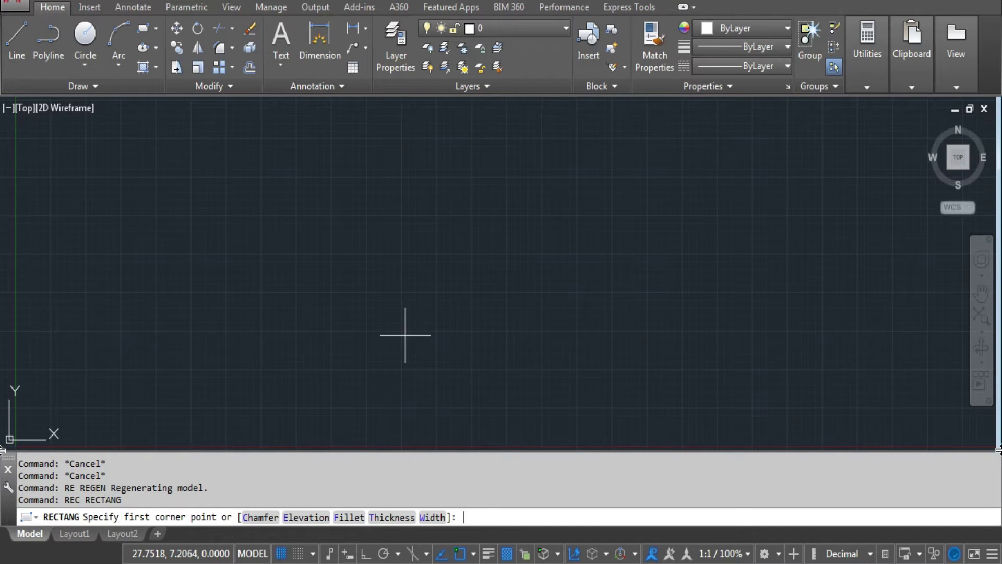
{"action": "left_click", "coordinate": [152, 192]}
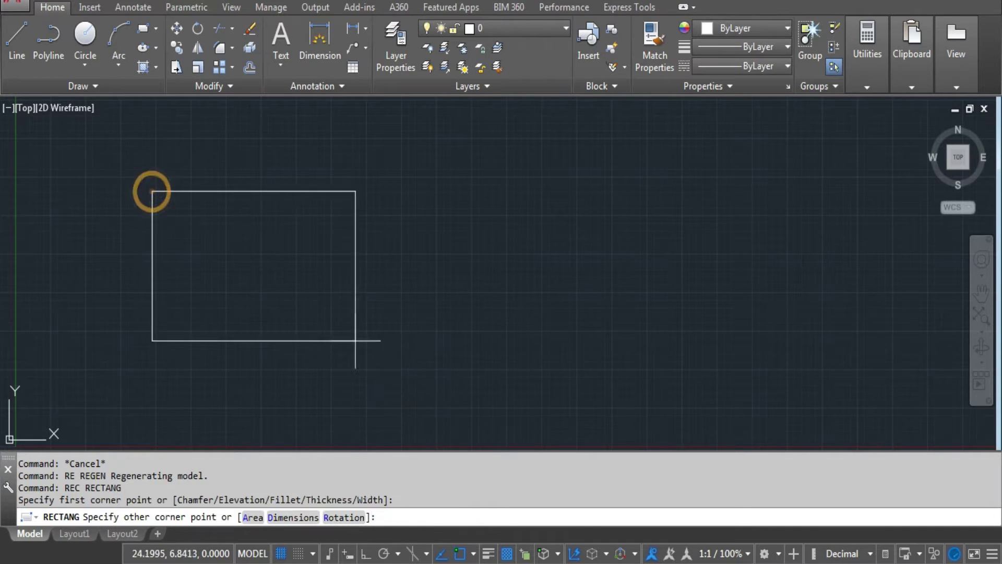
{"action": "left_click", "coordinate": [342, 319]}
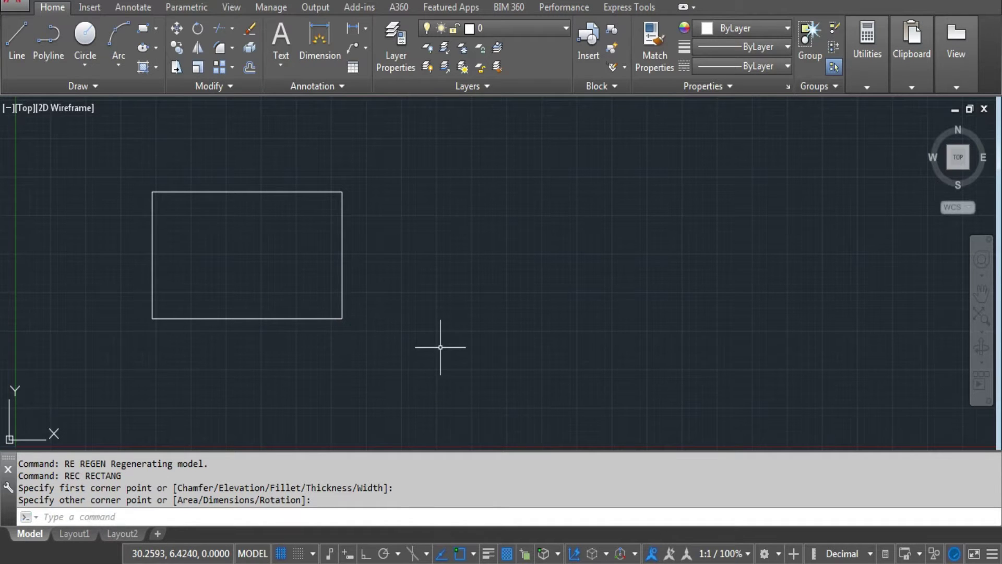
{"action": "middle_click_drag", "start_coordinate": [375, 302], "coordinate": [364, 331]}
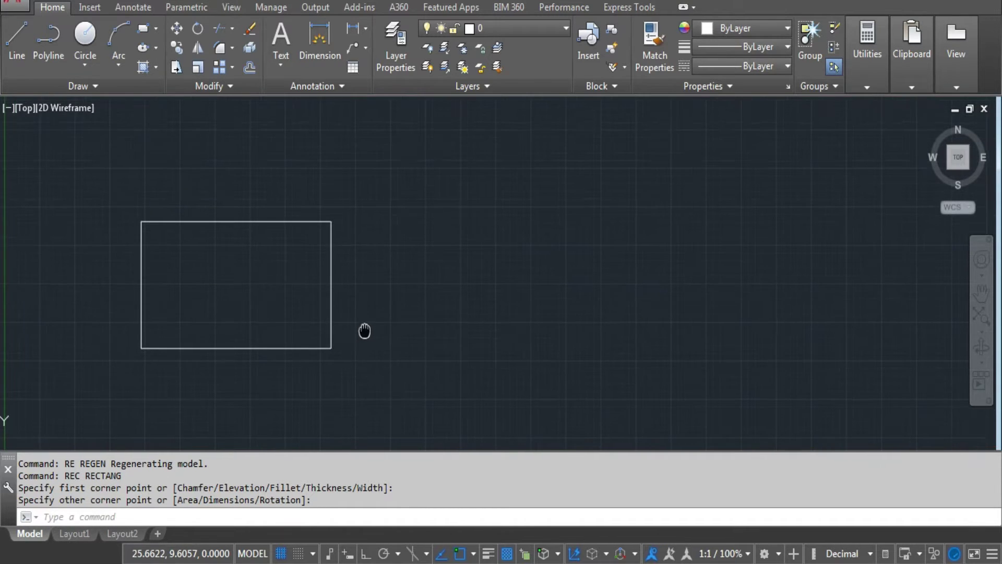
Rotate the rectangle 45 degrees about its lower-left corner, and undo the rotation
{"action": "type", "text": "RO"}
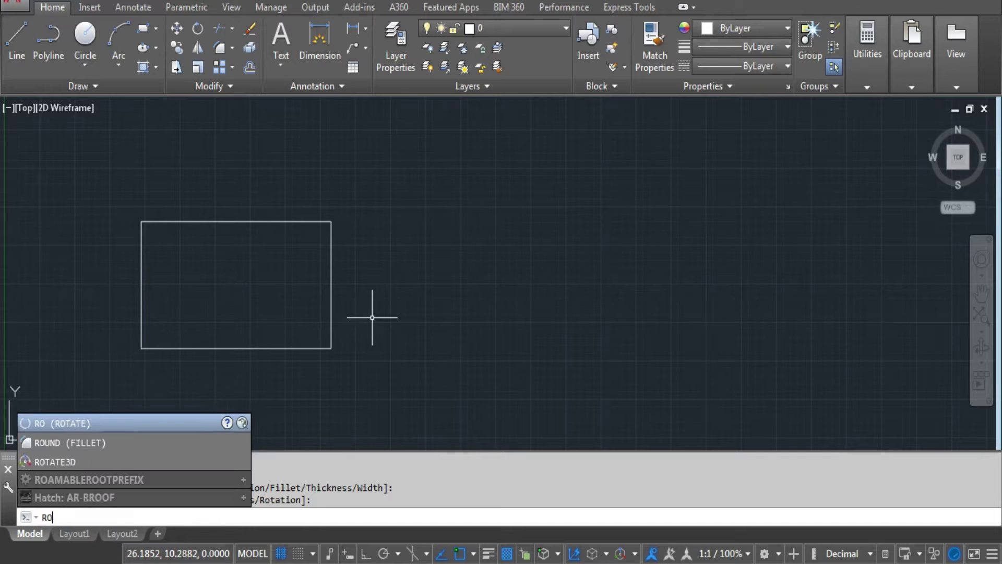
{"action": "key", "text": "Return"}
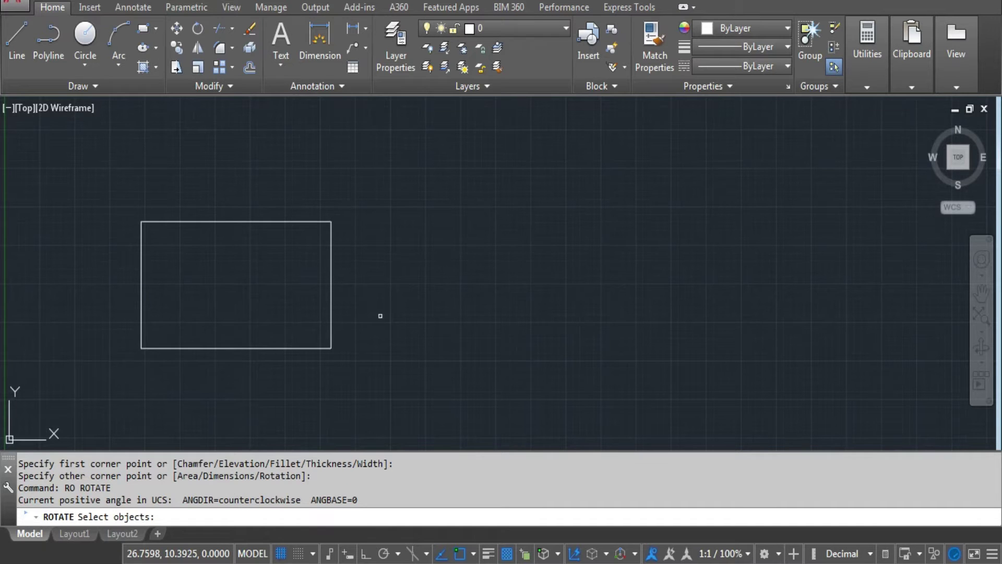
{"action": "left_click", "coordinate": [331, 301]}
{"action": "key", "text": "Return"}
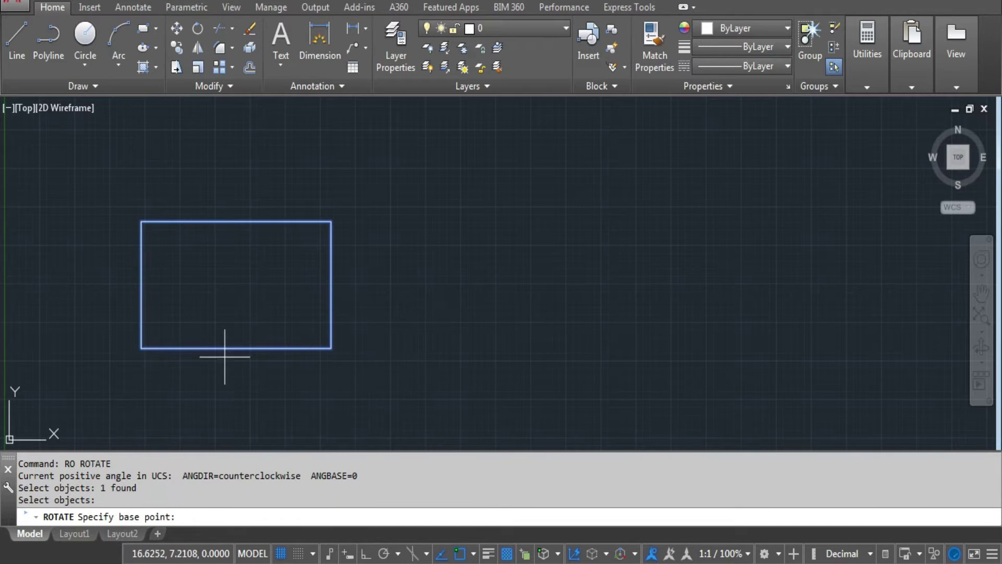
{"action": "left_click", "coordinate": [141, 348]}
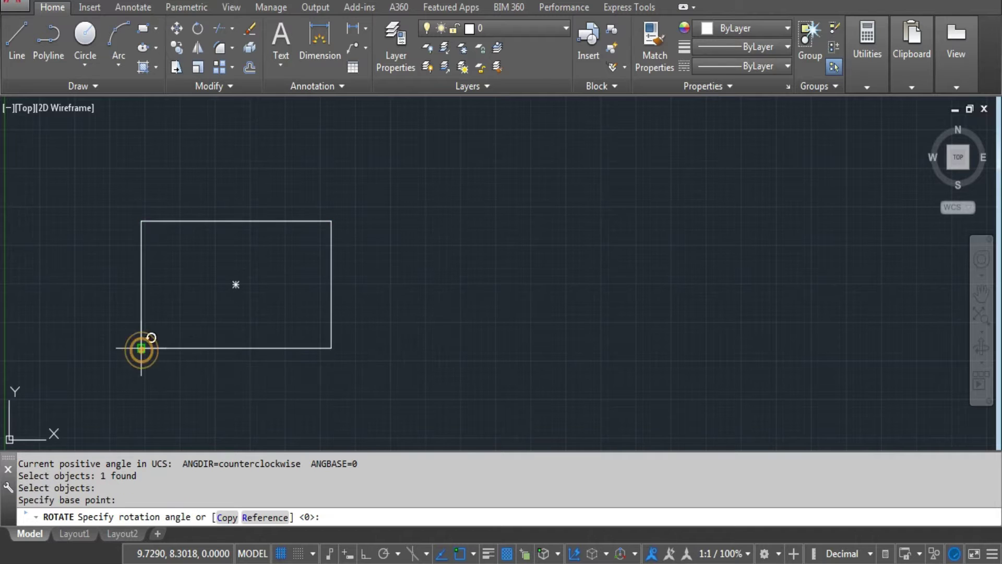
{"action": "scroll", "coordinate": [397, 220], "scroll_direction": "down", "scroll_amount": 5}
{"action": "scroll", "coordinate": [416, 180], "scroll_direction": "up", "scroll_amount": 3}
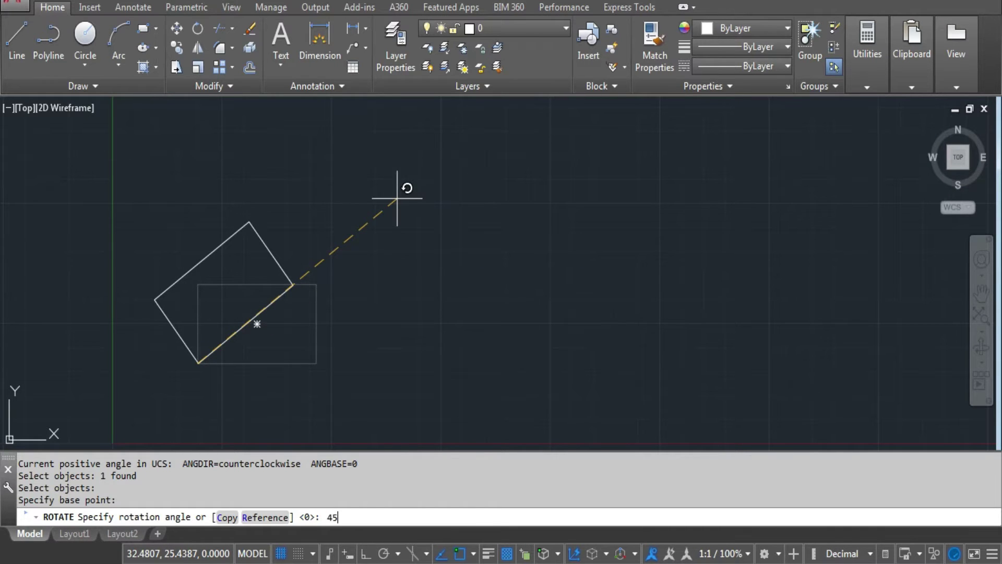
{"action": "key", "text": "Return"}
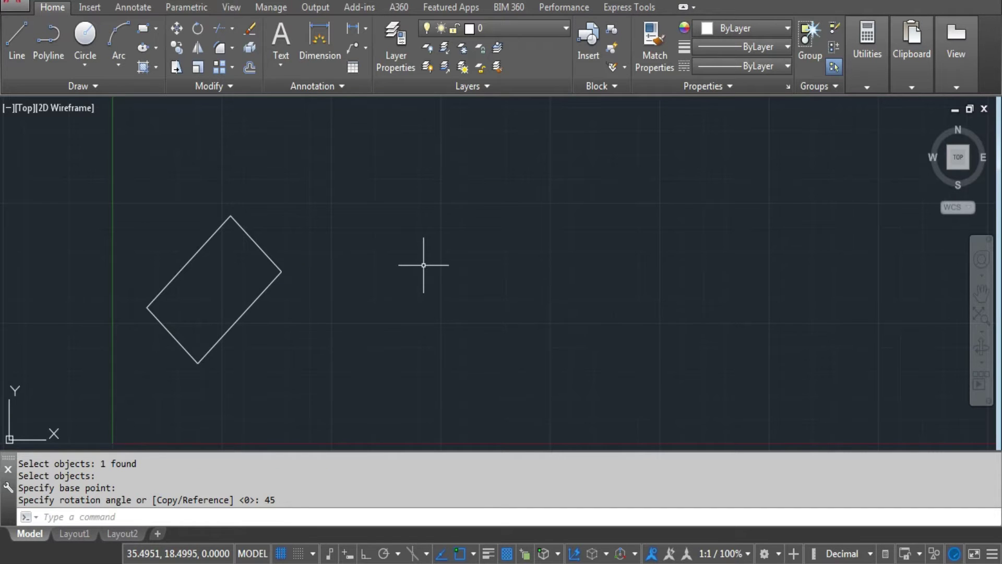
{"action": "key", "text": "ctrl+z"}
Repeat the 45-degree rotation of the rectangle about its lower-left corner, and undo it again
{"action": "type", "text": "Ro"}
{"action": "key", "text": "Return"}
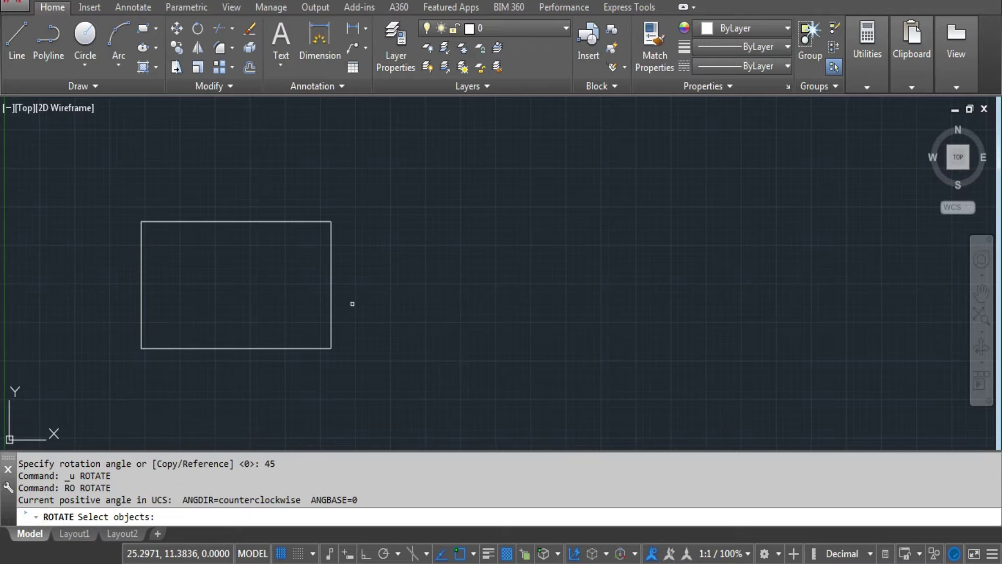
{"action": "left_click", "coordinate": [331, 307]}
{"action": "key", "text": "Return"}
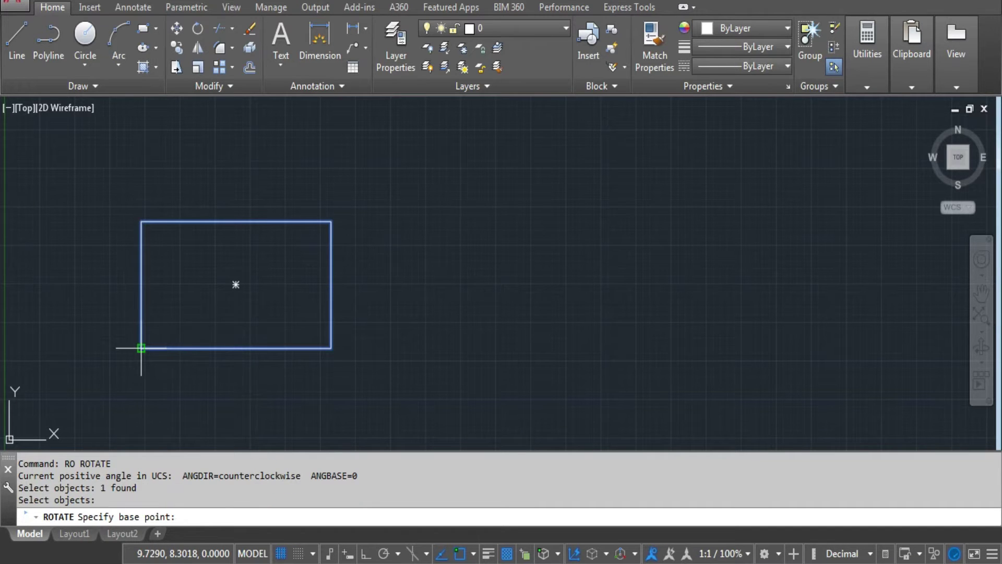
{"action": "left_click", "coordinate": [141, 347]}
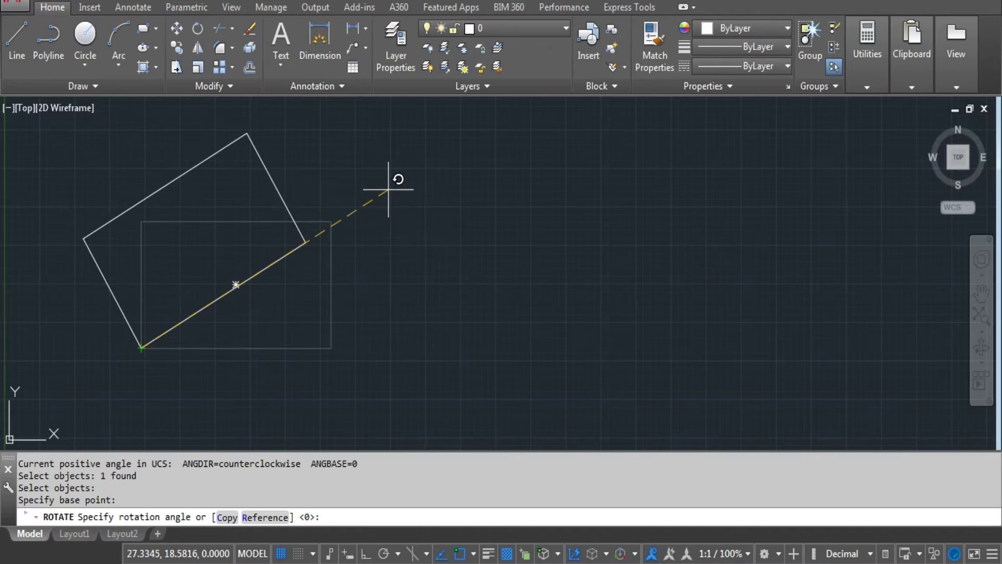
{"action": "type", "text": "45"}
{"action": "key", "text": "Return"}
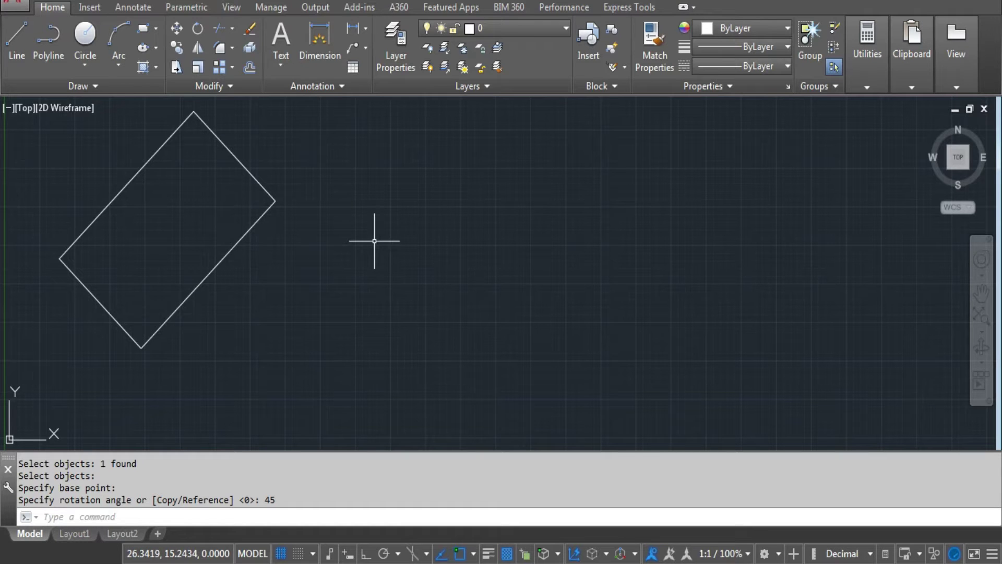
{"action": "key", "text": "ctrl+z"}
{"action": "key", "text": "Escape"}
Rotate a copy of the rectangle 45 degrees about its lower-left corner with the Copy option, keeping the original in place
{"action": "type", "text": "ro"}
{"action": "key", "text": "Return"}
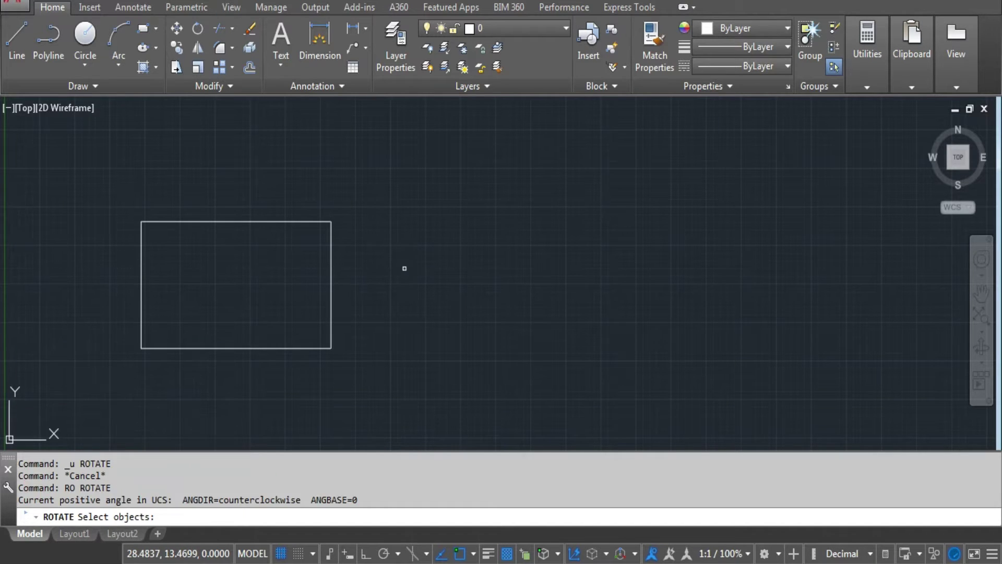
{"action": "left_click", "coordinate": [331, 307]}
{"action": "key", "text": "Return"}
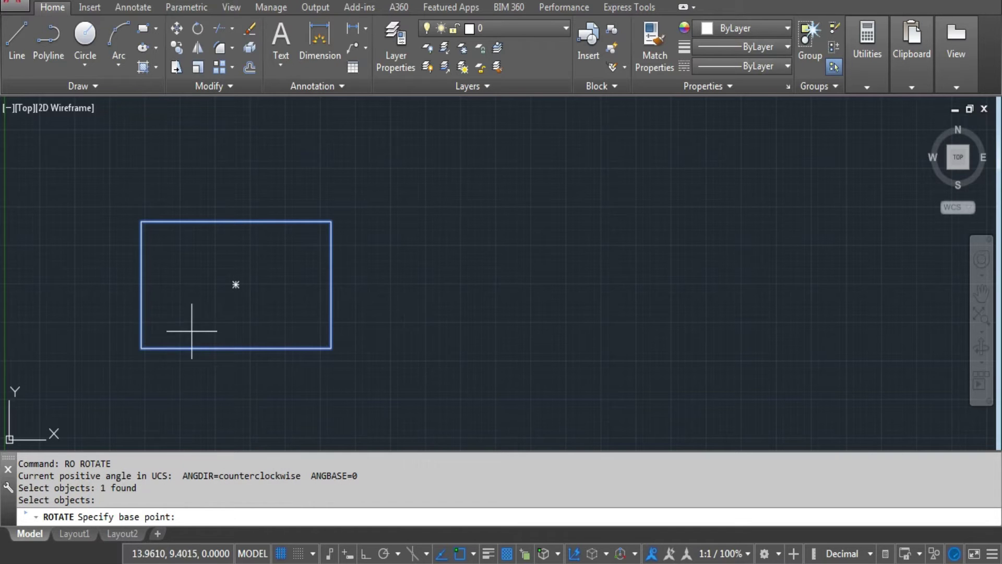
{"action": "left_click", "coordinate": [141, 347]}
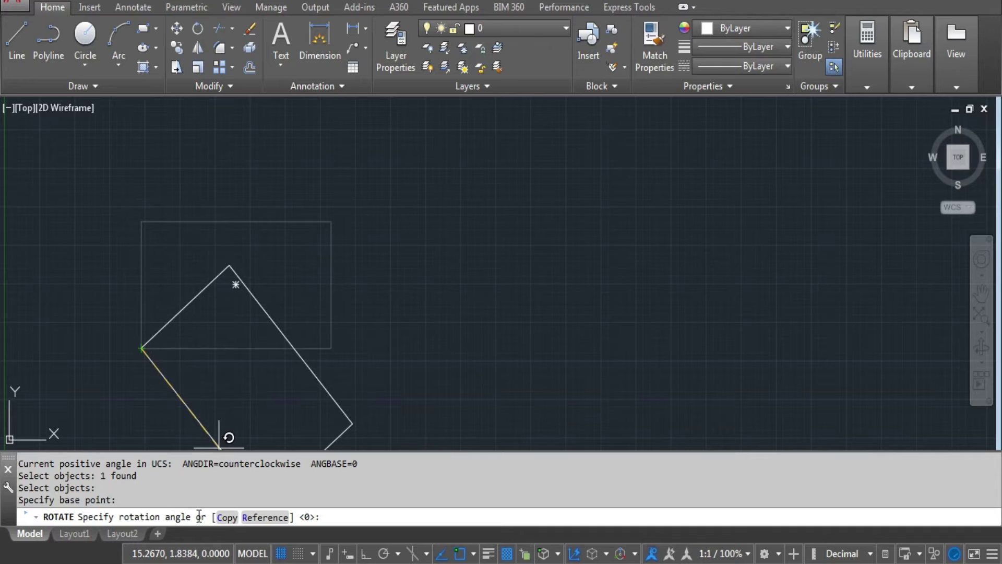
{"action": "left_click", "coordinate": [226, 519]}
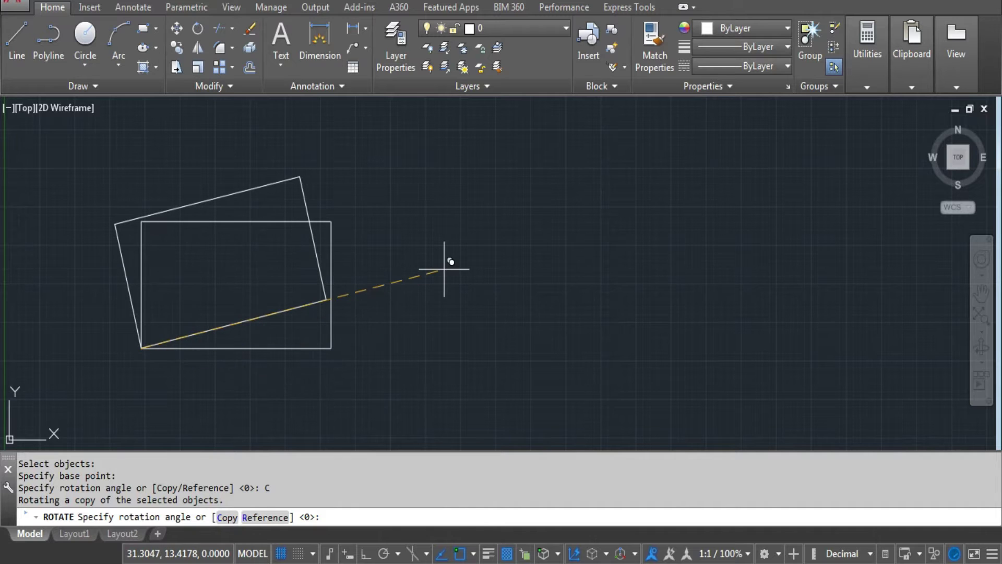
{"action": "type", "text": "45"}
{"action": "key", "text": "Return"}
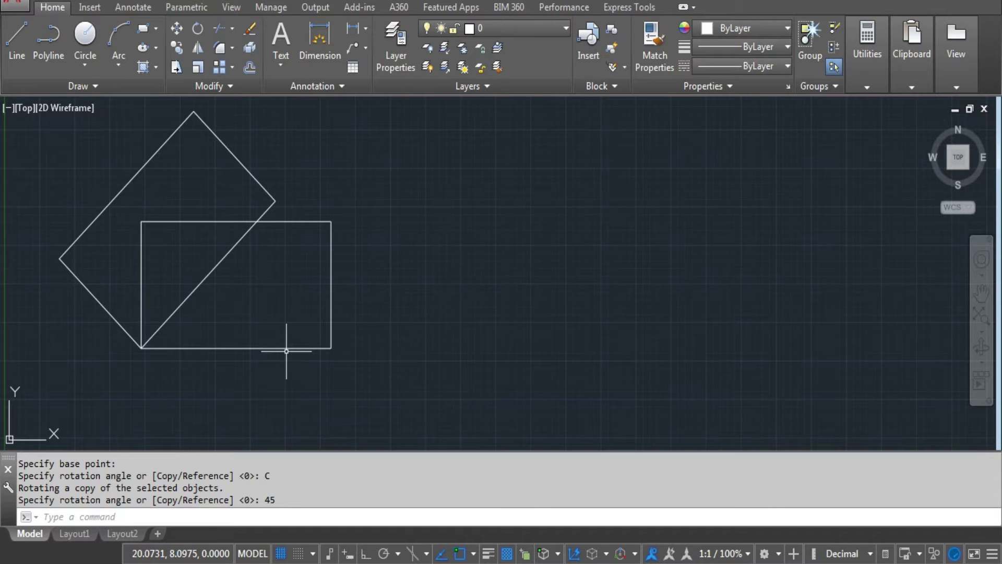
{"action": "key", "text": "Escape"}
{"action": "key", "text": "Escape"}
{"action": "key", "text": "Escape"}
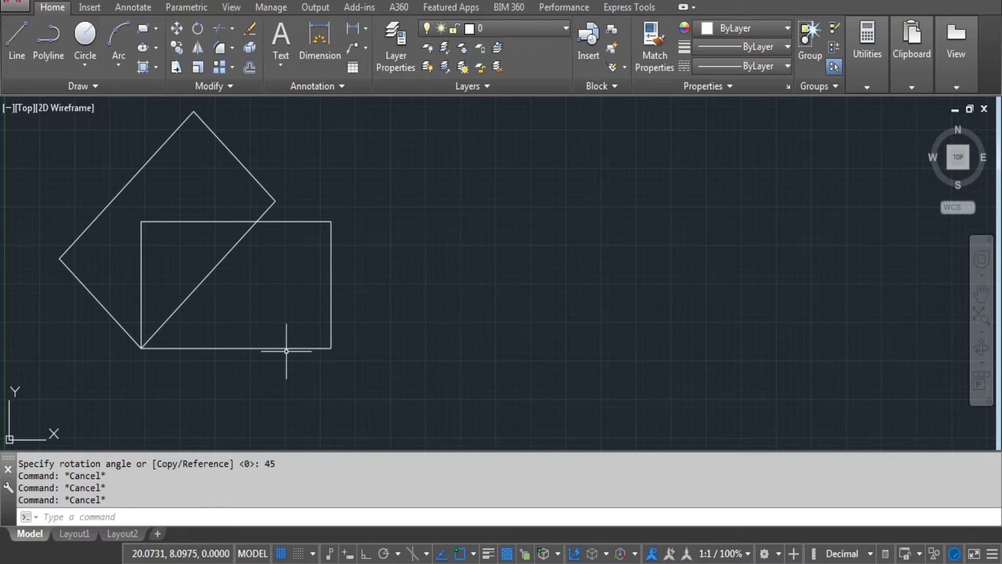
{"action": "key", "text": "Escape"}
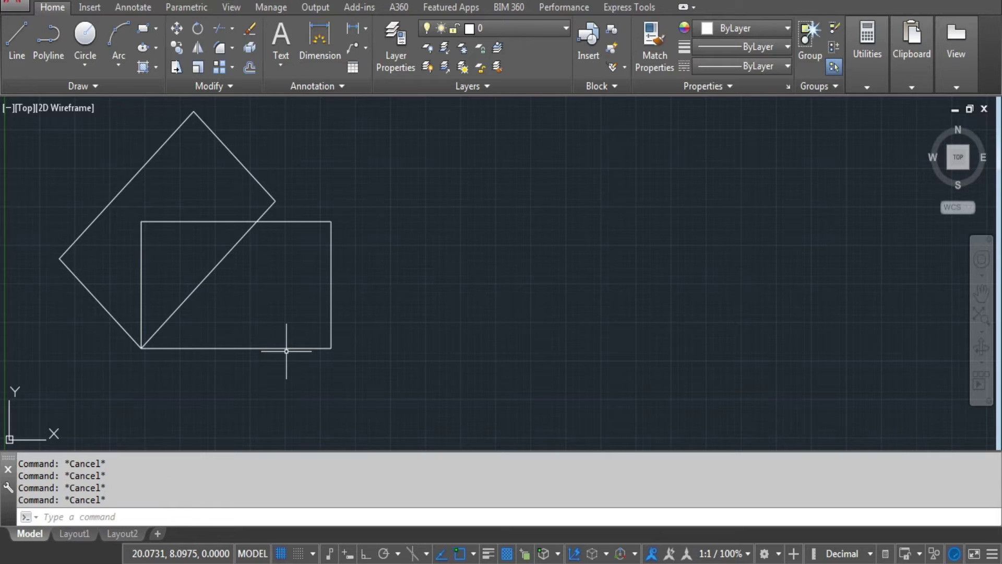
Erase both the original rectangle and its rotated copy using a crossing selection
{"action": "left_click", "coordinate": [324, 179]}
{"action": "left_click", "coordinate": [223, 240]}
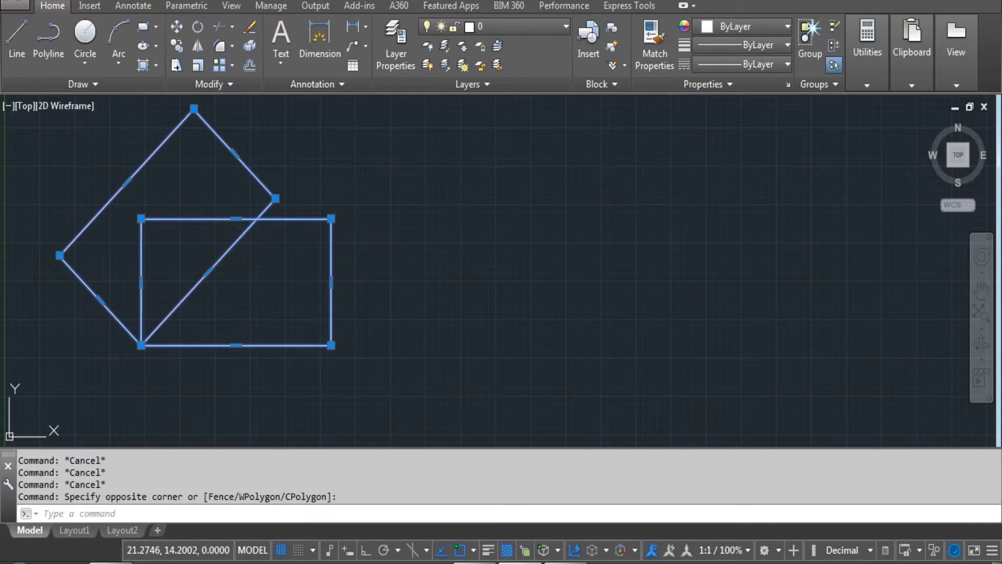
{"action": "key", "text": "Delete"}
{"action": "key", "text": "Escape"}
Draw a new, smaller horizontal rectangle from two opposite corners in the cleared drawing area
{"action": "type", "text": "re"}
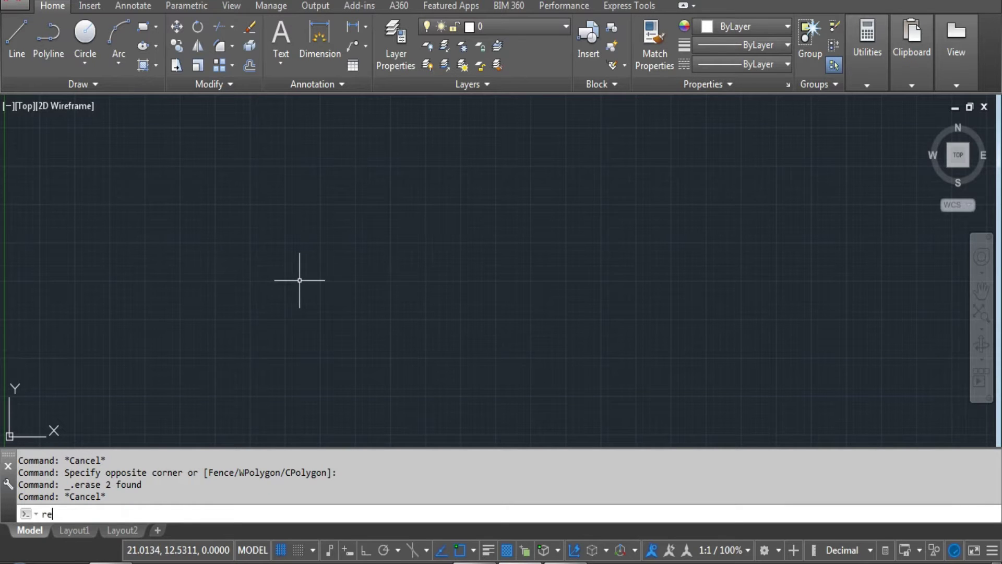
{"action": "type", "text": "c"}
{"action": "key", "text": "Return"}
{"action": "left_click", "coordinate": [185, 223]}
{"action": "left_click", "coordinate": [342, 305]}
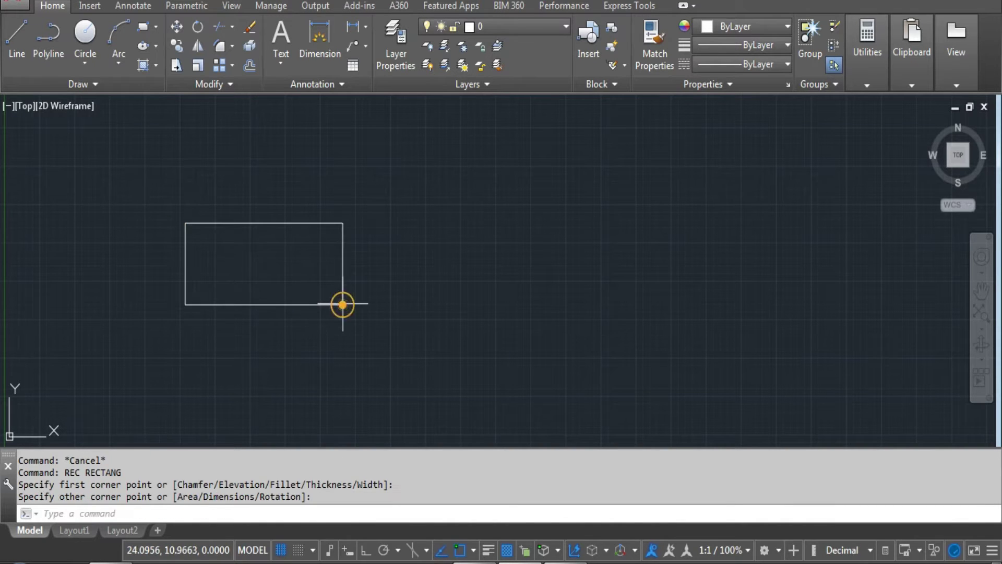
Rotate the rectangle about its lower-left corner with the Reference option, using its bottom edge as reference and 30 as new angle, and undo it
{"action": "type", "text": "ro"}
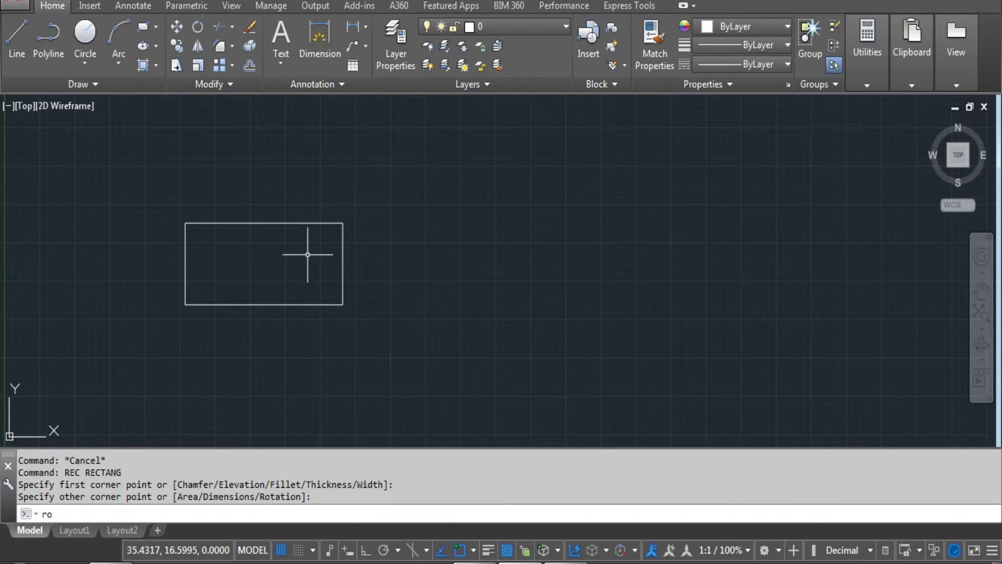
{"action": "key", "text": "Return"}
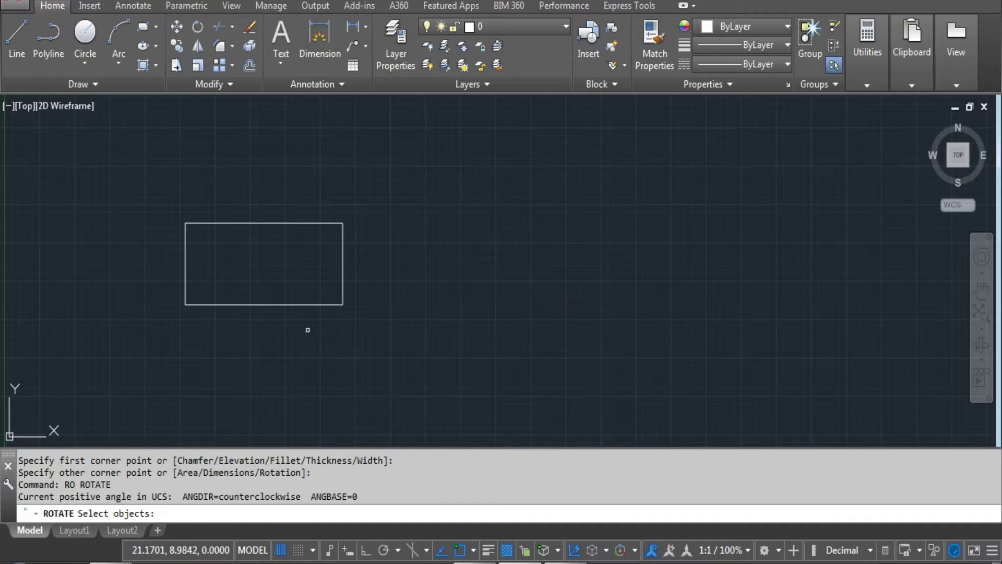
{"action": "left_click", "coordinate": [316, 304]}
{"action": "mouse_move", "coordinate": [437, 291]}
{"action": "middle_mouse_down"}
{"action": "mouse_move", "coordinate": [425, 315]}
{"action": "mouse_move", "coordinate": [414, 312]}
{"action": "mouse_move", "coordinate": [460, 313]}
{"action": "middle_mouse_up"}
{"action": "scroll", "coordinate": [375, 297], "scroll_direction": "up", "scroll_amount": 2}
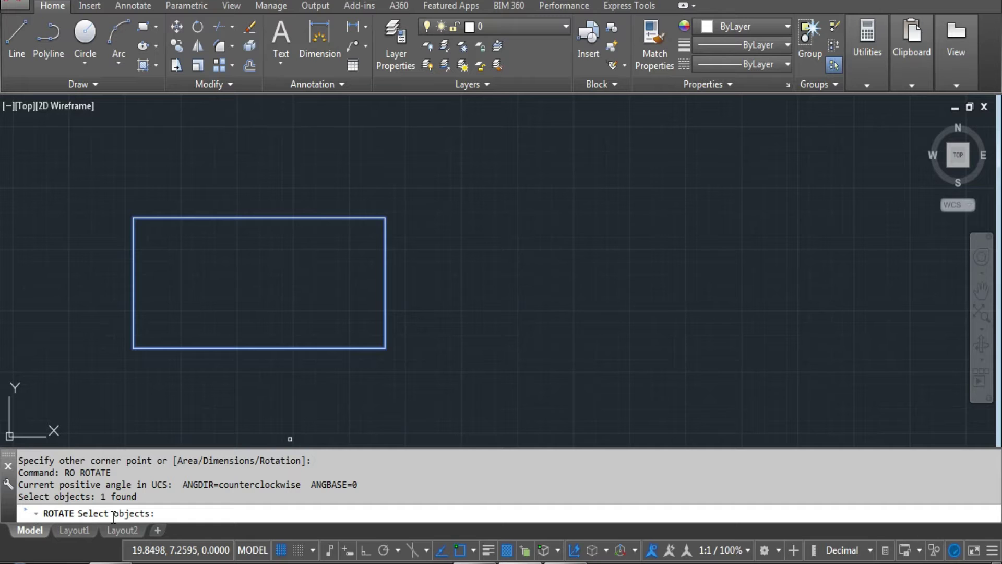
{"action": "key", "text": "Return"}
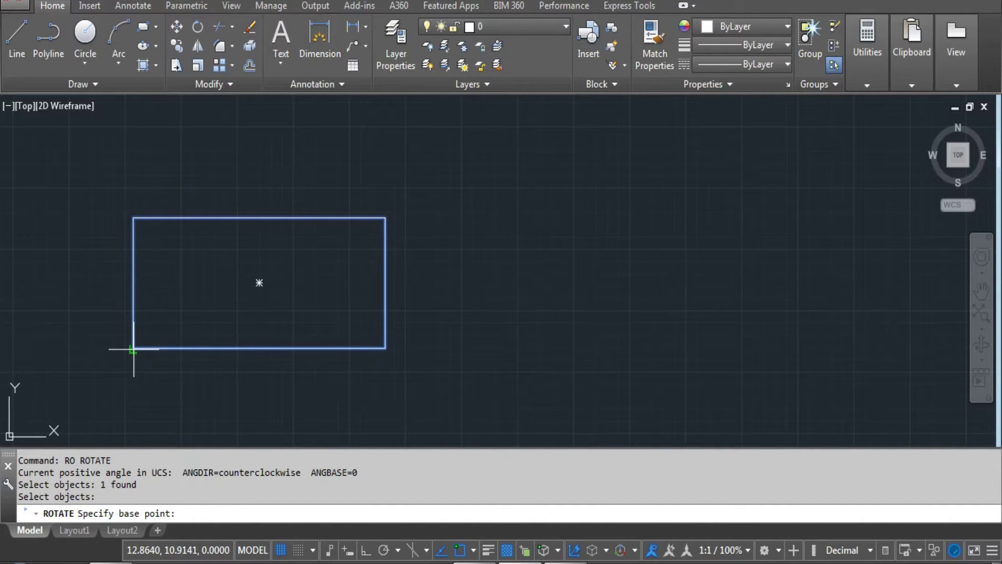
{"action": "left_click", "coordinate": [133, 349]}
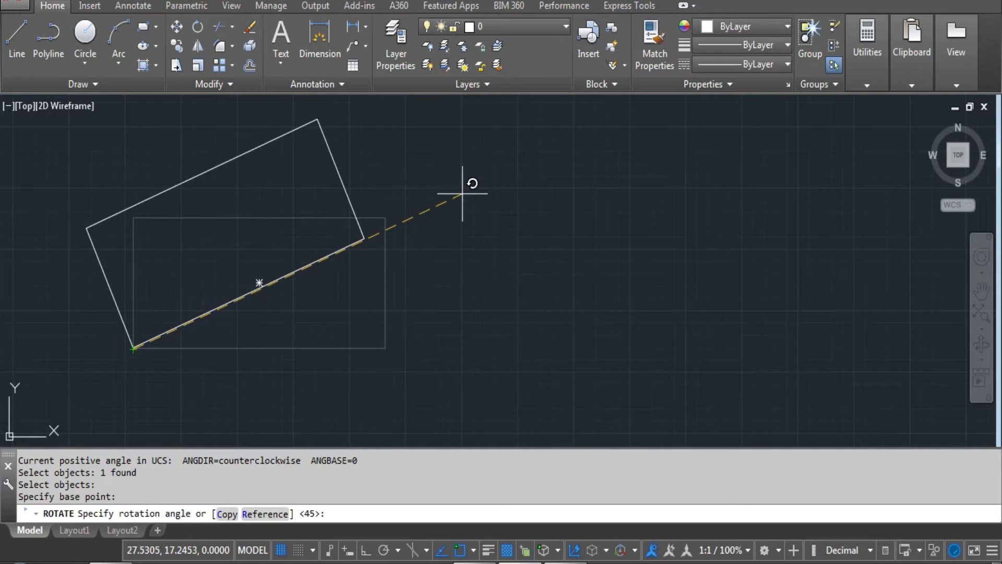
{"action": "type", "text": "r"}
{"action": "key", "text": "Return"}
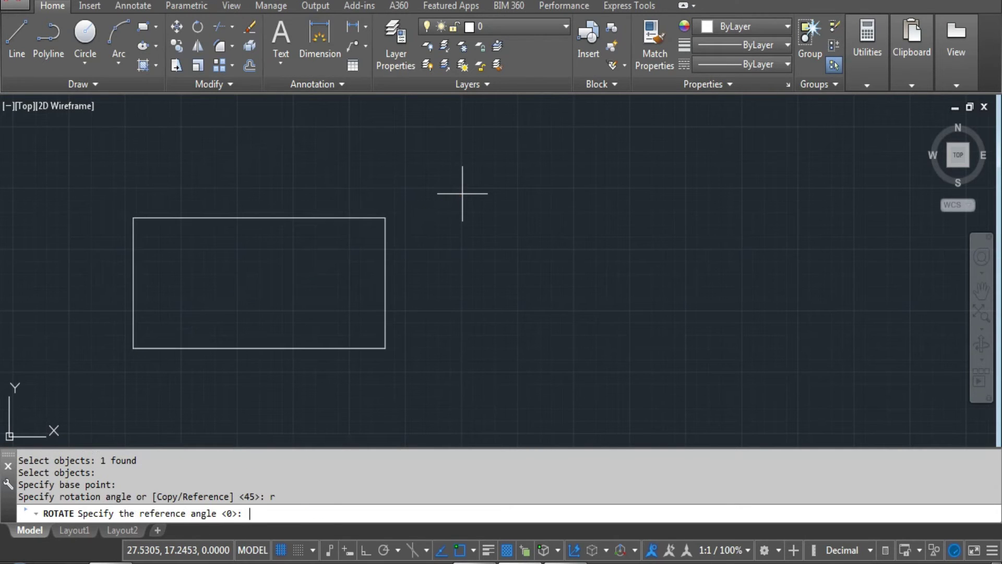
{"action": "middle_click_drag", "start_coordinate": [279, 310], "coordinate": [337, 240]}
{"action": "scroll", "coordinate": [313, 306], "scroll_direction": "down", "scroll_amount": 2}
{"action": "scroll", "coordinate": [304, 253], "scroll_direction": "up", "scroll_amount": 2}
{"action": "middle_click_drag", "start_coordinate": [287, 288], "coordinate": [279, 295]}
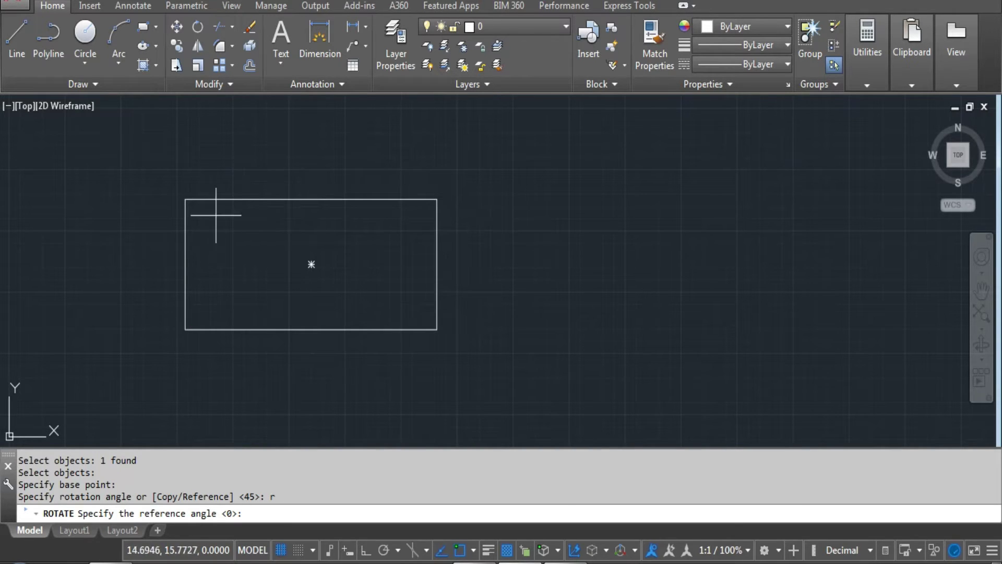
{"action": "left_click", "coordinate": [185, 329]}
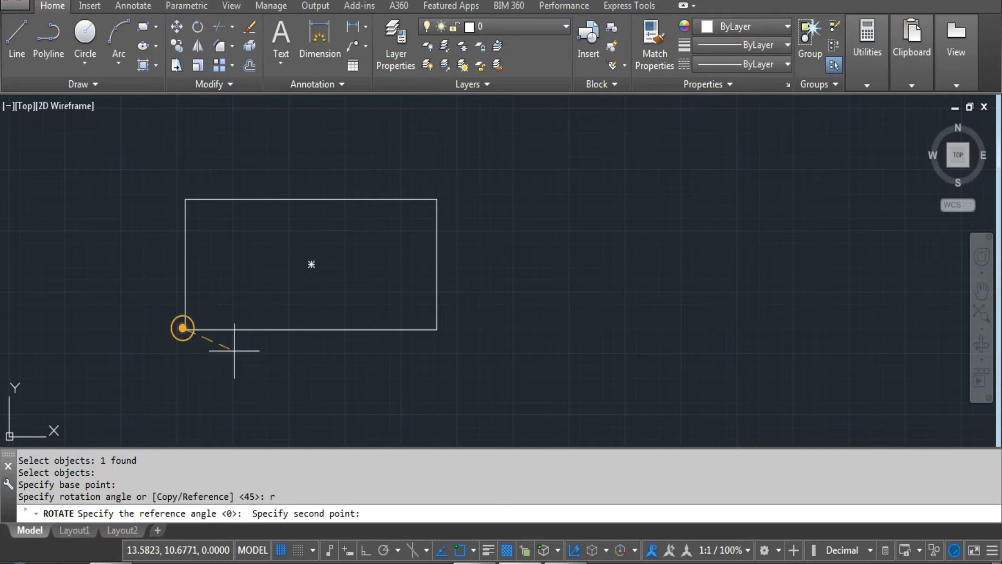
{"action": "left_click", "coordinate": [437, 329]}
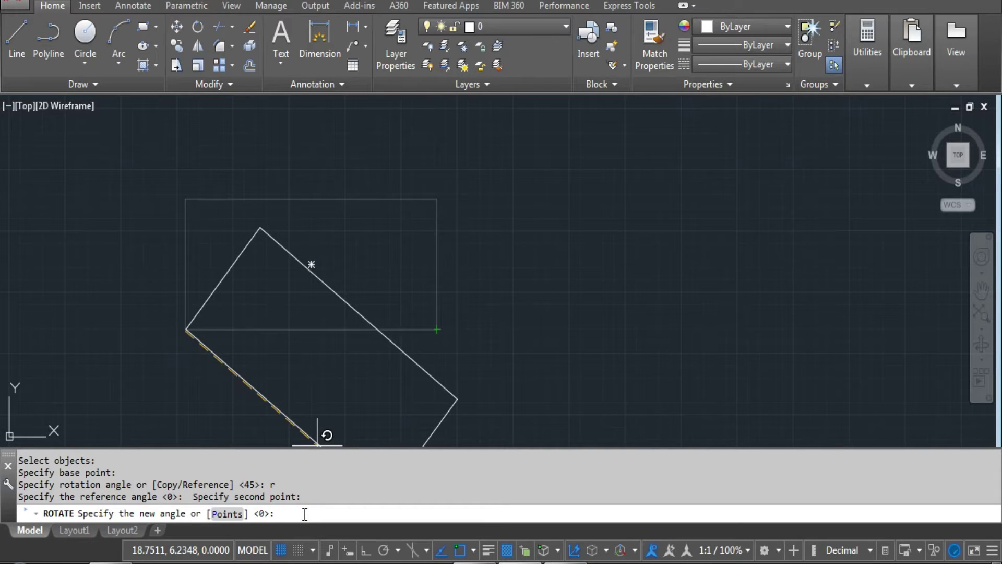
{"action": "key", "text": "Return"}
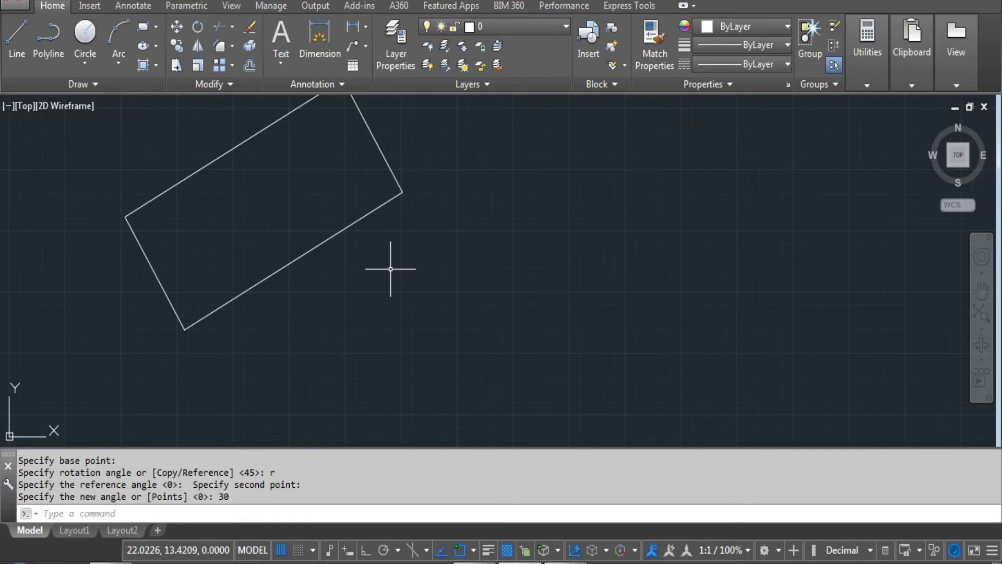
{"action": "key", "text": "ctrl+z"}
{"action": "key", "text": "Escape"}
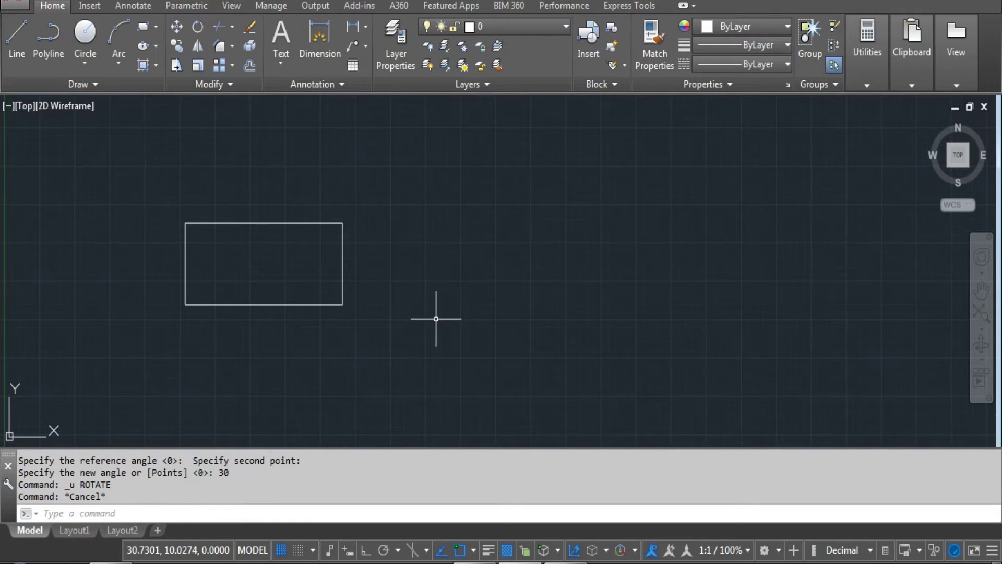
Draw a single slanted line rising to the right, in the empty area to the right of the rectangle
{"action": "type", "text": "L"}
{"action": "key", "text": "Return"}
{"action": "left_click", "coordinate": [560, 308]}
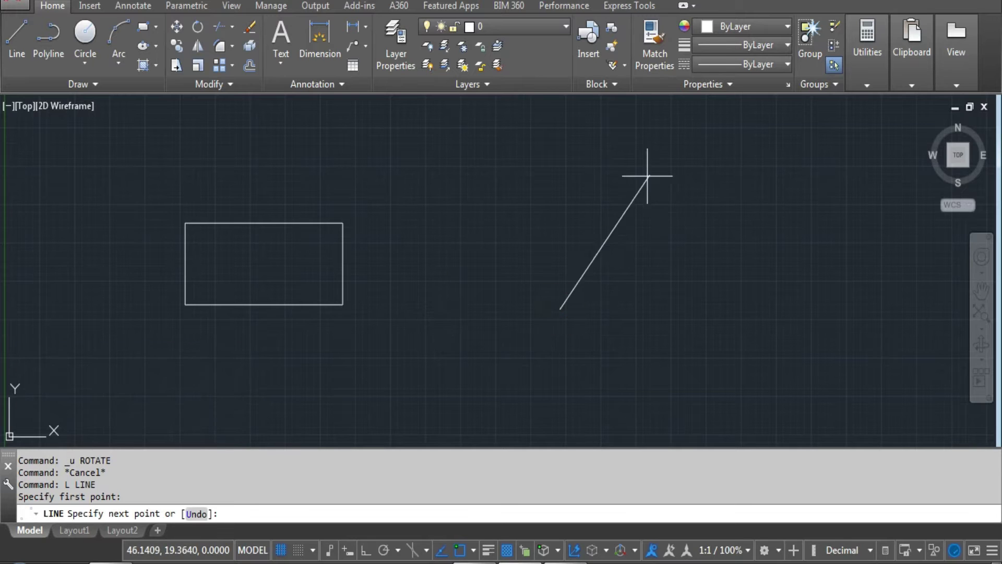
{"action": "left_click", "coordinate": [686, 166]}
{"action": "key", "text": "Return"}
{"action": "key", "text": "Escape"}
{"action": "key", "text": "Escape"}
{"action": "key", "text": "Escape"}
Rotate the rectangle about its lower-left corner with the Reference option, aligning its right edge to the slanted line using the Points option
{"action": "type", "text": "RO"}
{"action": "key", "text": "Return"}
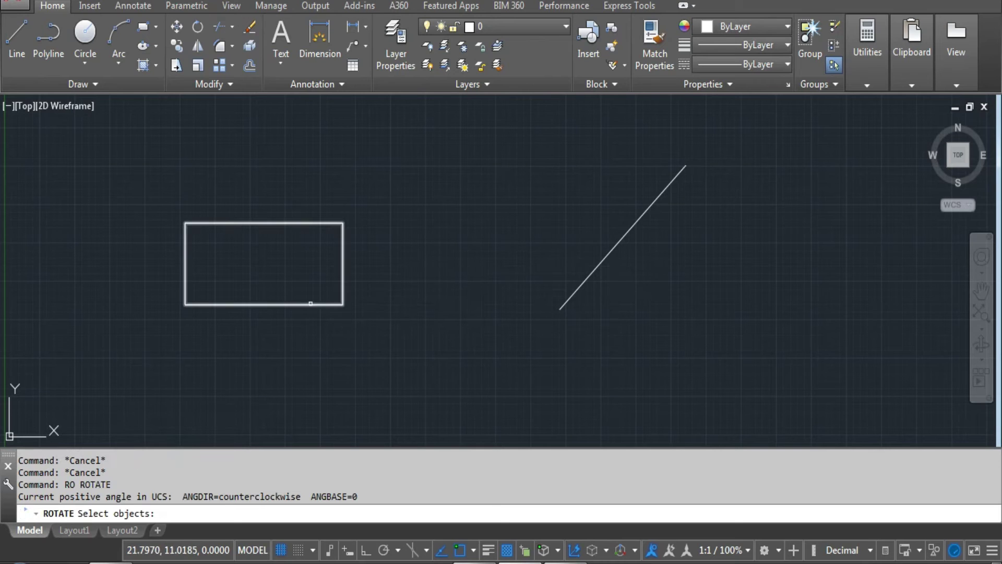
{"action": "left_click", "coordinate": [310, 304]}
{"action": "key", "text": "Return"}
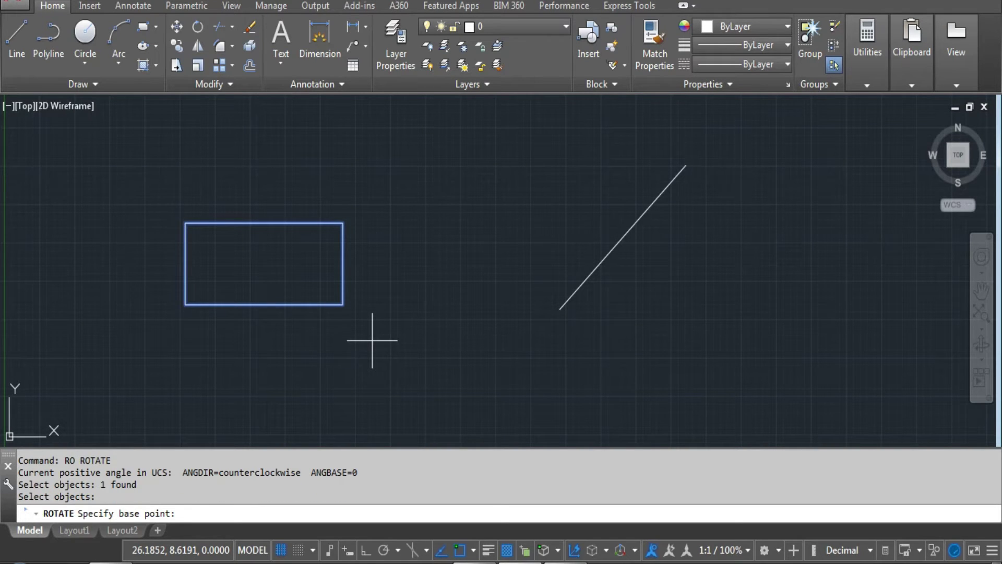
{"action": "left_click", "coordinate": [185, 303]}
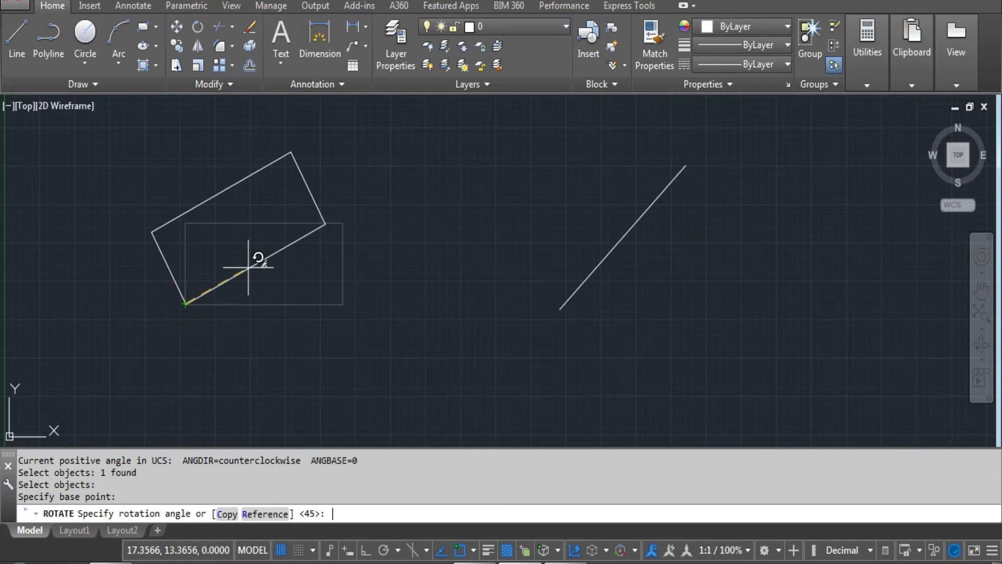
{"action": "type", "text": "r"}
{"action": "key", "text": "Return"}
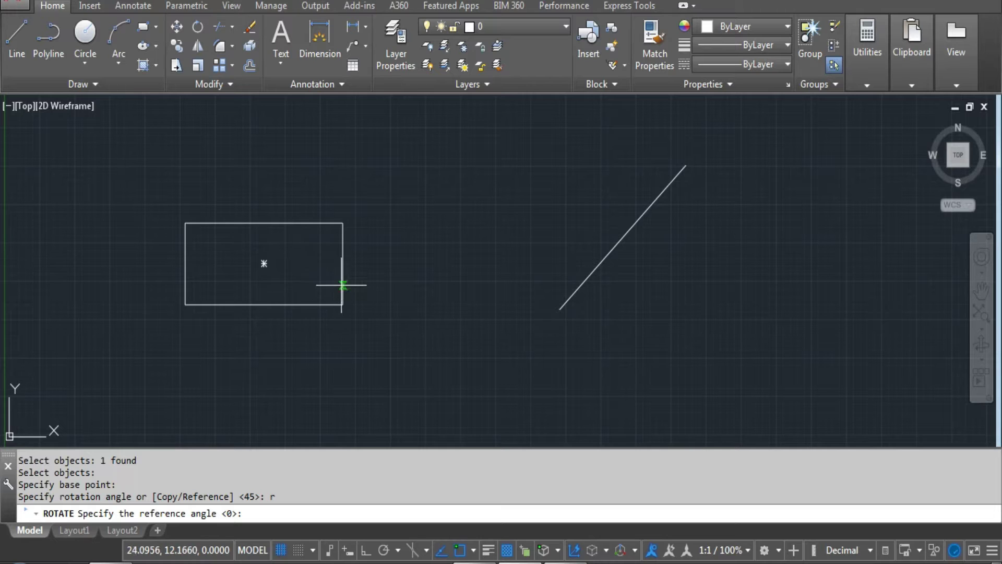
{"action": "left_click", "coordinate": [343, 305]}
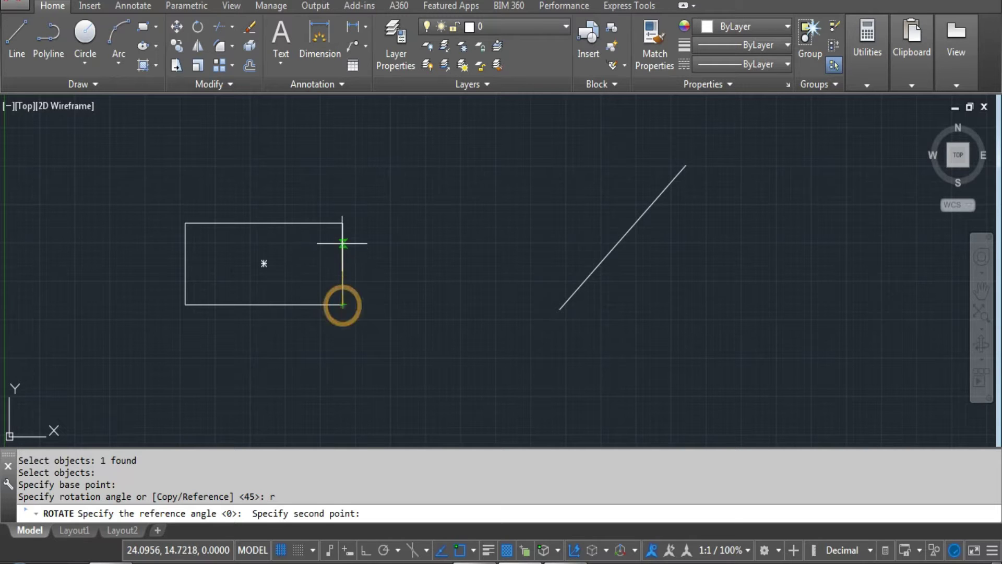
{"action": "left_click", "coordinate": [343, 223]}
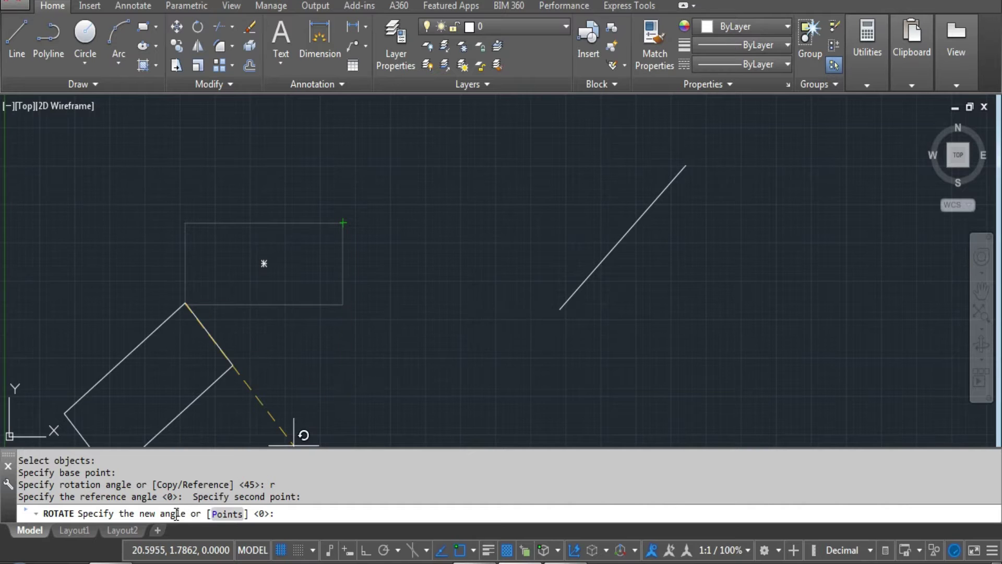
{"action": "left_click", "coordinate": [234, 518]}
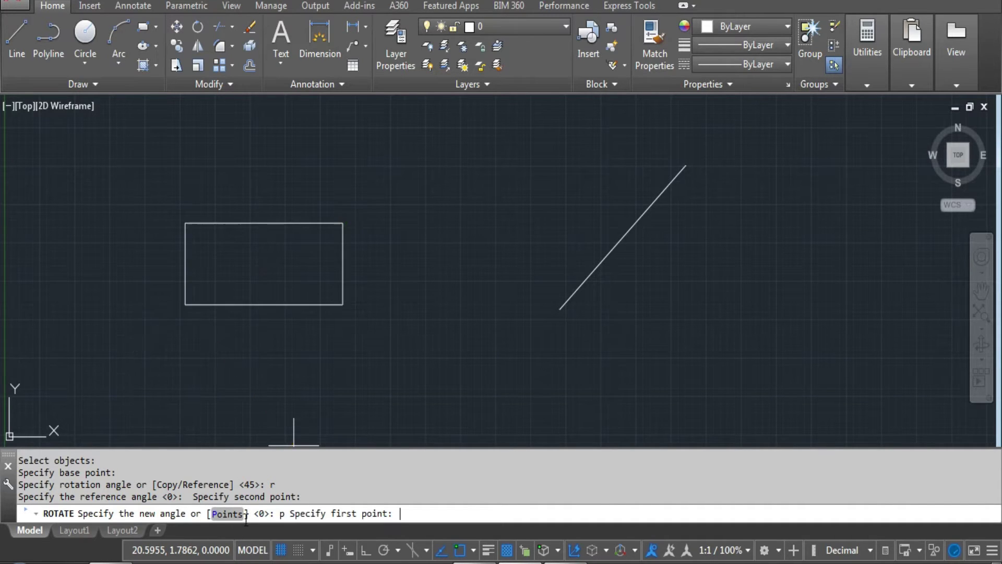
{"action": "left_click", "coordinate": [560, 309]}
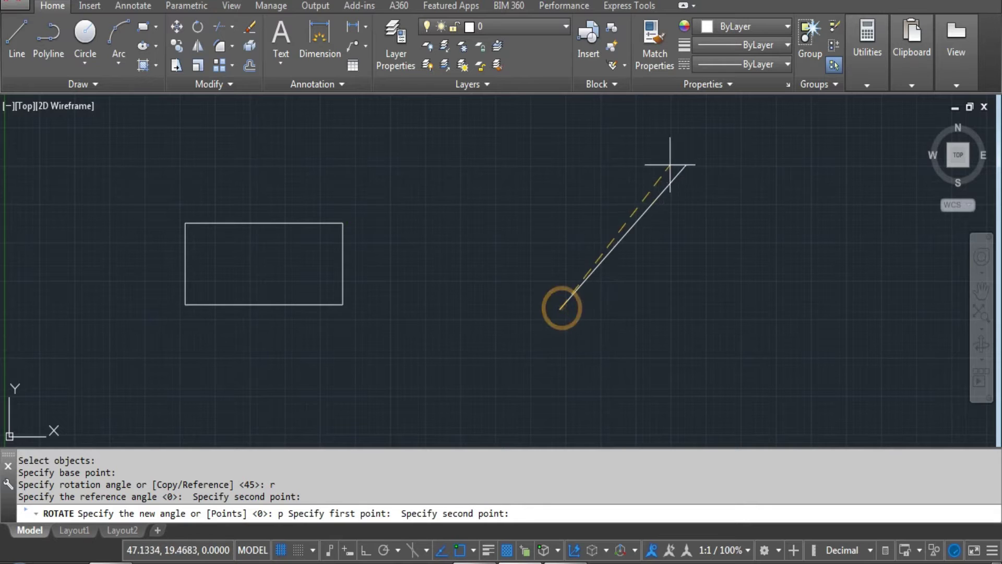
{"action": "left_click", "coordinate": [686, 166]}
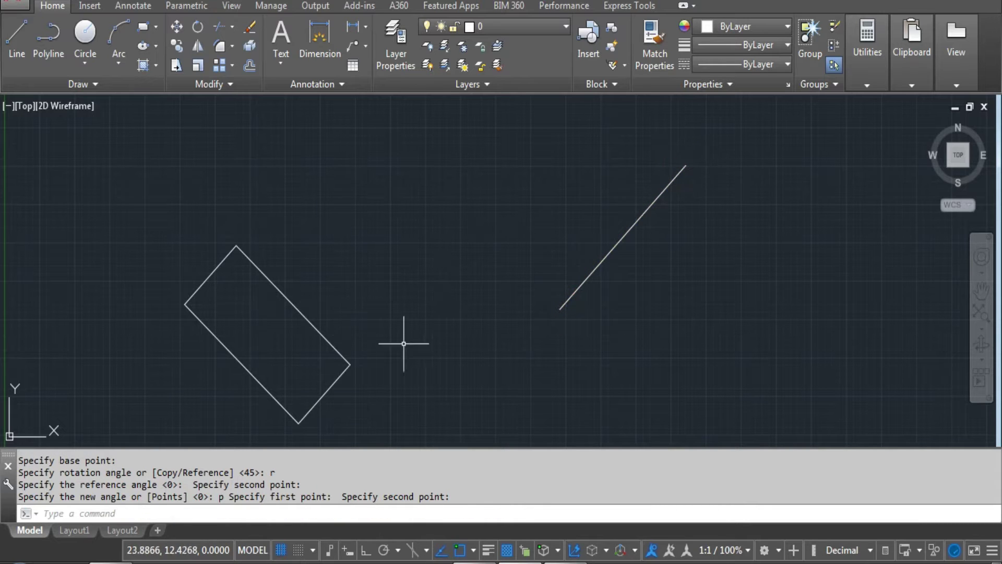
Erase the slanted line using a crossing selection
{"action": "scroll", "coordinate": [345, 271], "scroll_direction": "down", "scroll_amount": 3}
{"action": "middle_click_drag", "start_coordinate": [368, 249], "coordinate": [356, 287]}
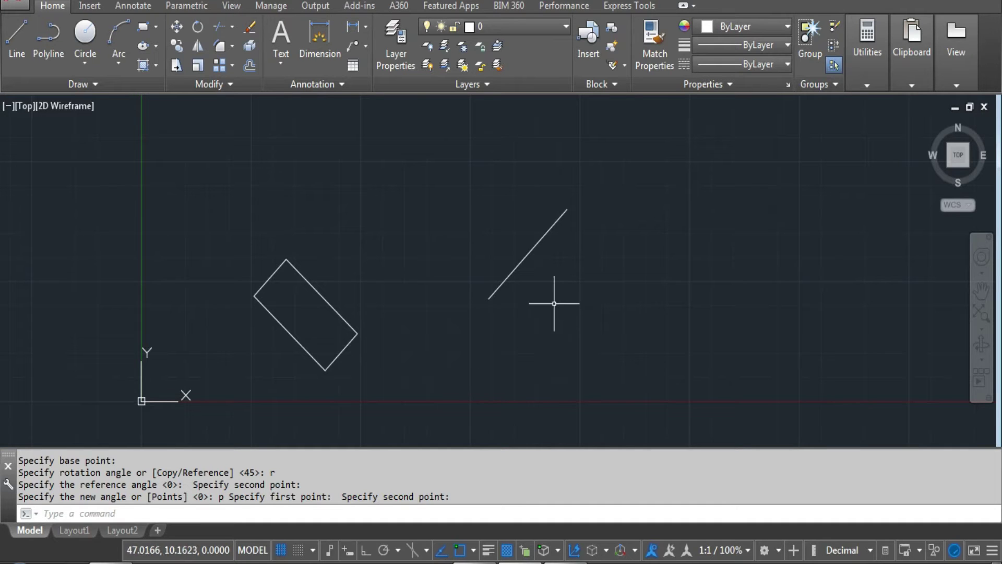
{"action": "key", "text": "Escape"}
{"action": "left_click", "coordinate": [561, 245]}
{"action": "left_click", "coordinate": [498, 320]}
{"action": "middle_click_drag", "start_coordinate": [554, 306], "coordinate": [544, 326]}
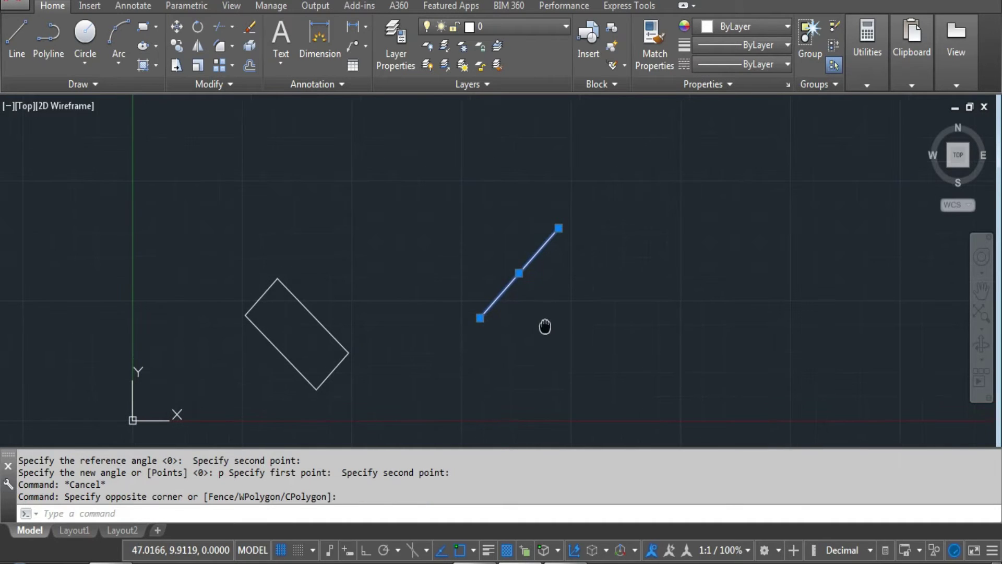
{"action": "key", "text": "Delete"}
{"action": "key", "text": "Escape"}
Erase the rotated rectangle using a crossing selection, leaving the drawing area empty
{"action": "left_click", "coordinate": [395, 280]}
{"action": "left_click", "coordinate": [223, 404]}
{"action": "middle_click_drag", "start_coordinate": [409, 340], "coordinate": [414, 324]}
{"action": "key", "text": "Delete"}
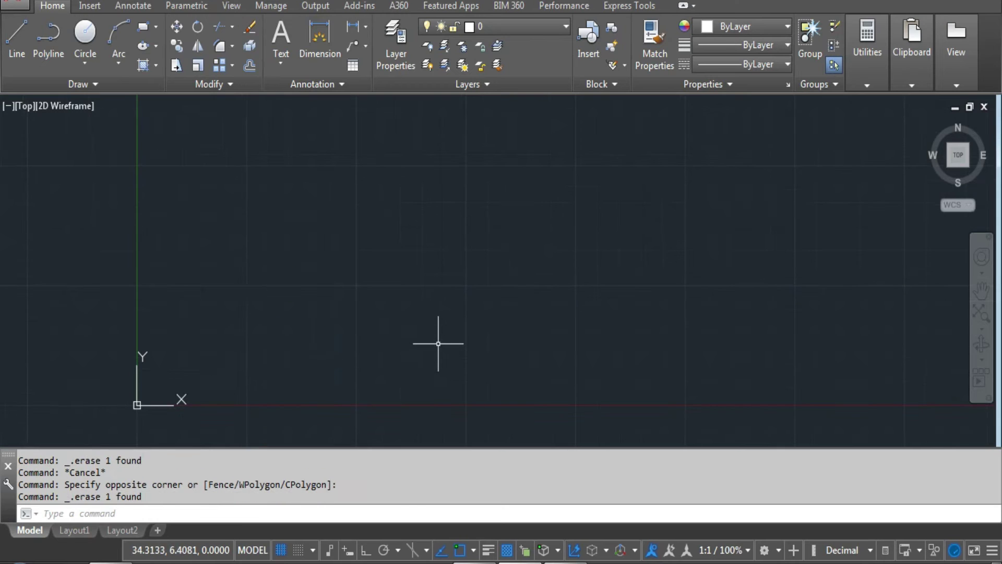
Draw a new horizontal rectangle from two opposite corners in the cleared drawing area
{"action": "scroll", "coordinate": [434, 329], "scroll_direction": "up", "scroll_amount": 3}
{"action": "key", "text": "Escape"}
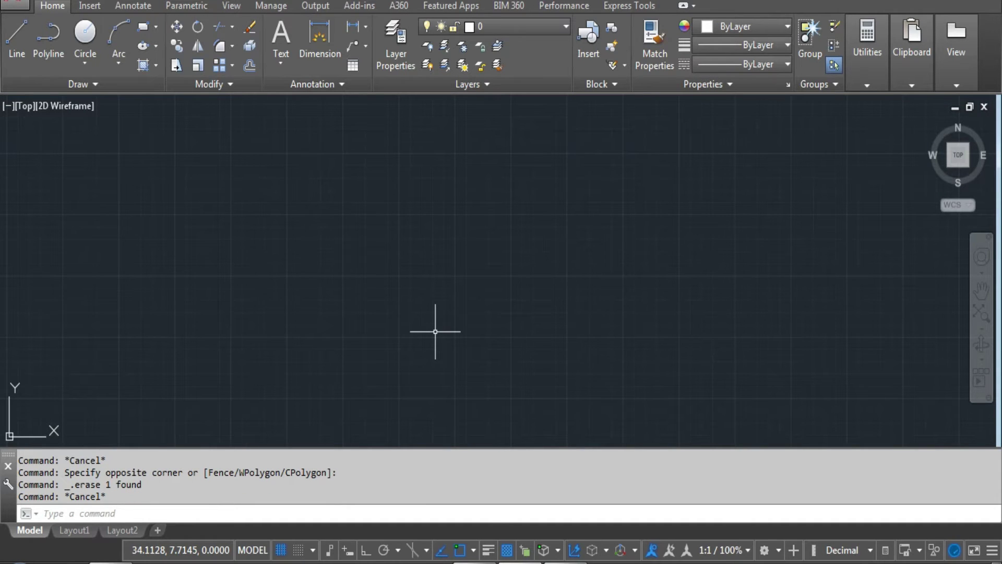
{"action": "type", "text": "rec"}
{"action": "key", "text": "Return"}
{"action": "left_click", "coordinate": [262, 207]}
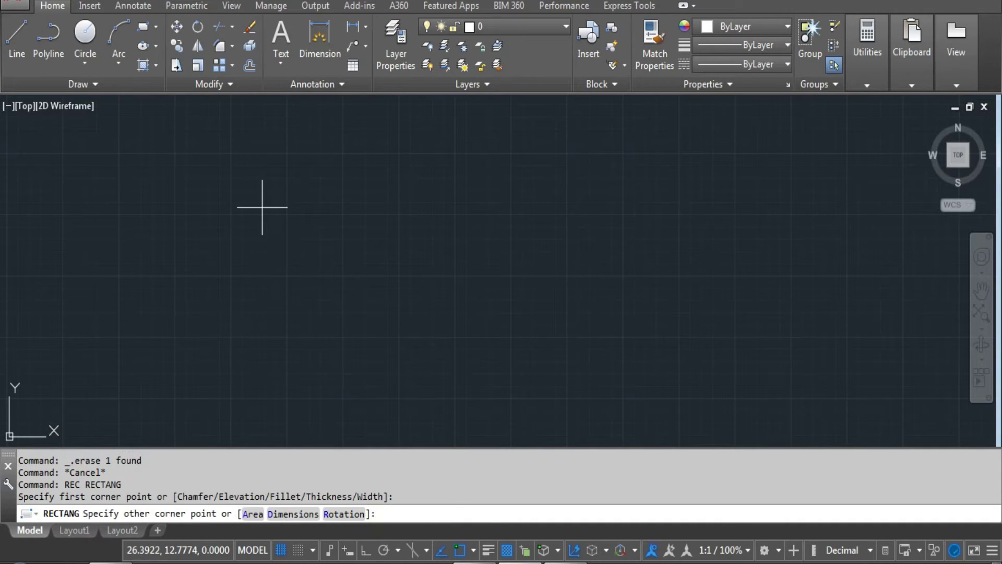
{"action": "left_click", "coordinate": [394, 293]}
{"action": "middle_click_drag", "start_coordinate": [401, 320], "coordinate": [363, 352]}
{"action": "scroll", "coordinate": [349, 338], "scroll_direction": "up", "scroll_amount": 2}
{"action": "scroll", "coordinate": [362, 352], "scroll_direction": "down", "scroll_amount": 2}
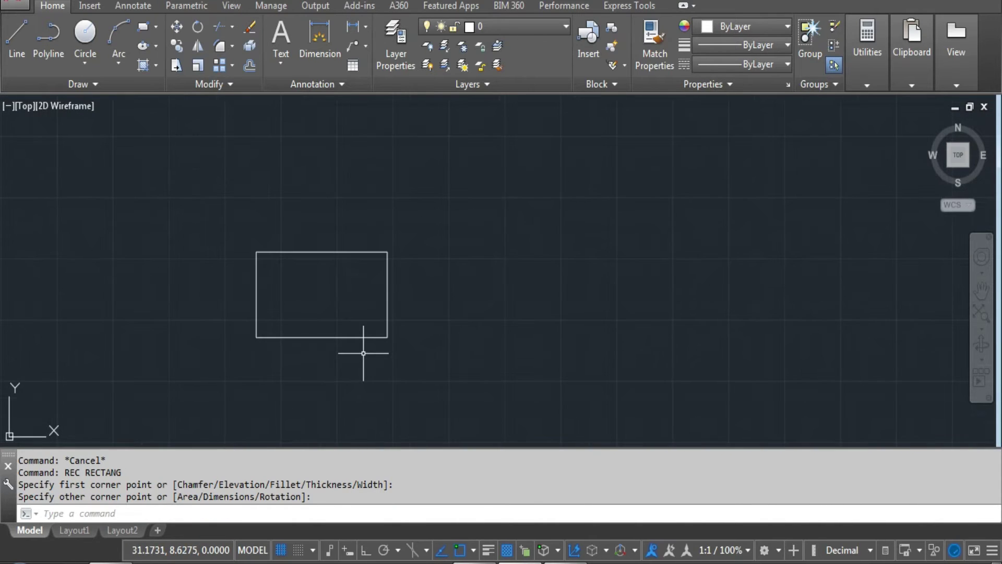
{"action": "key", "text": "Escape"}
{"action": "type", "text": "ro"}
{"action": "key", "text": "Return"}
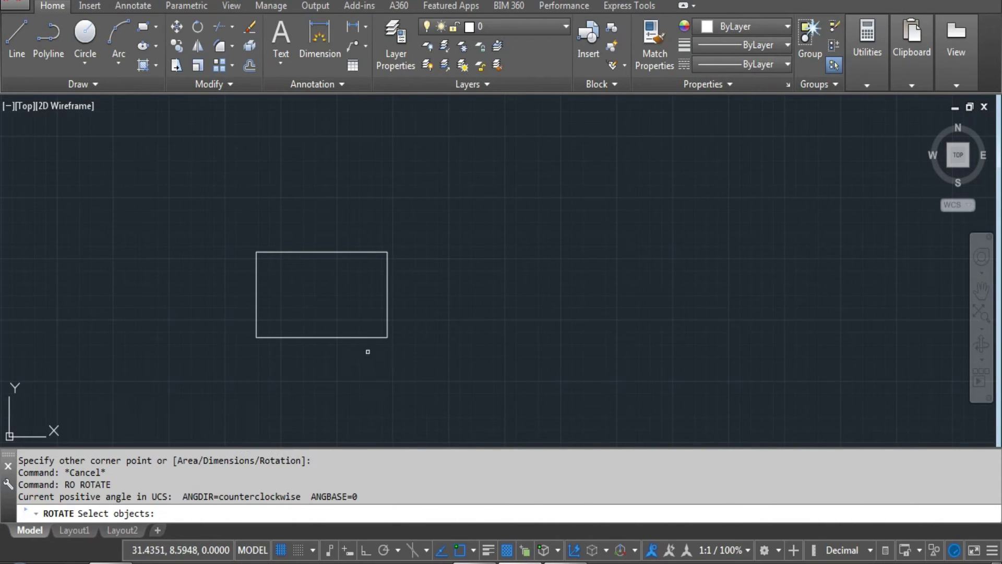
{"action": "left_click", "coordinate": [370, 335]}
{"action": "left_click", "coordinate": [351, 349]}
{"action": "key", "text": "Return"}
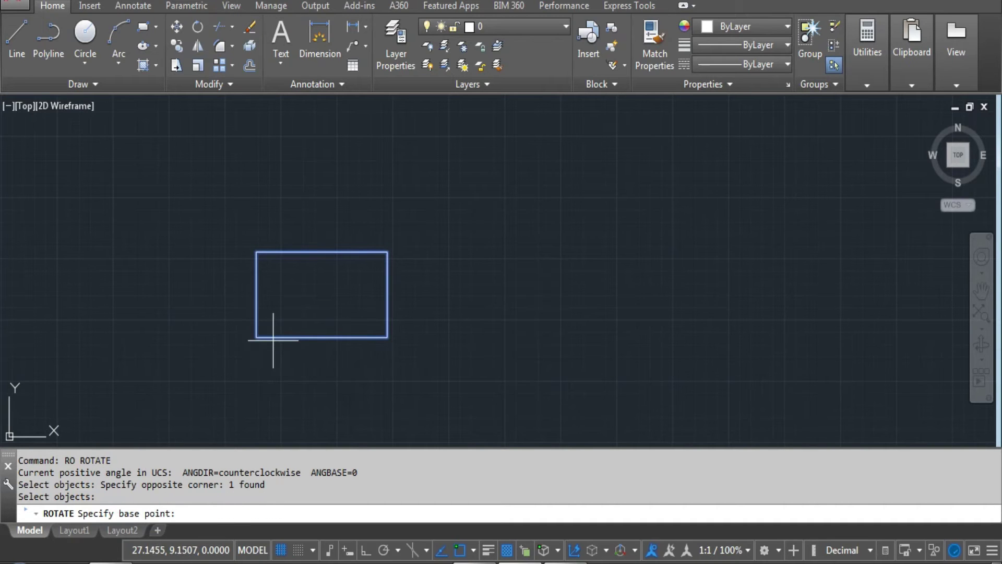
{"action": "left_click", "coordinate": [255, 337]}
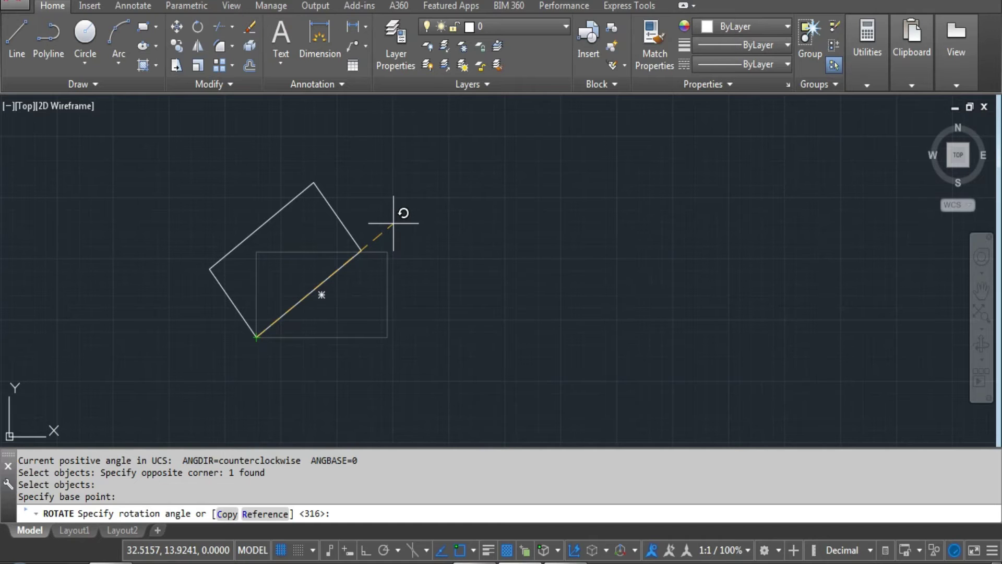
{"action": "key", "text": "Escape"}
Erase the rectangle using a crossing selection, and undo the erasure
{"action": "scroll", "coordinate": [385, 336], "scroll_direction": "down", "scroll_amount": 4}
{"action": "scroll", "coordinate": [365, 328], "scroll_direction": "up", "scroll_amount": 4}
{"action": "middle_click_drag", "start_coordinate": [351, 323], "coordinate": [257, 330]}
{"action": "left_click", "coordinate": [305, 265]}
{"action": "left_click", "coordinate": [242, 318]}
{"action": "middle_click_drag", "start_coordinate": [342, 331], "coordinate": [372, 334]}
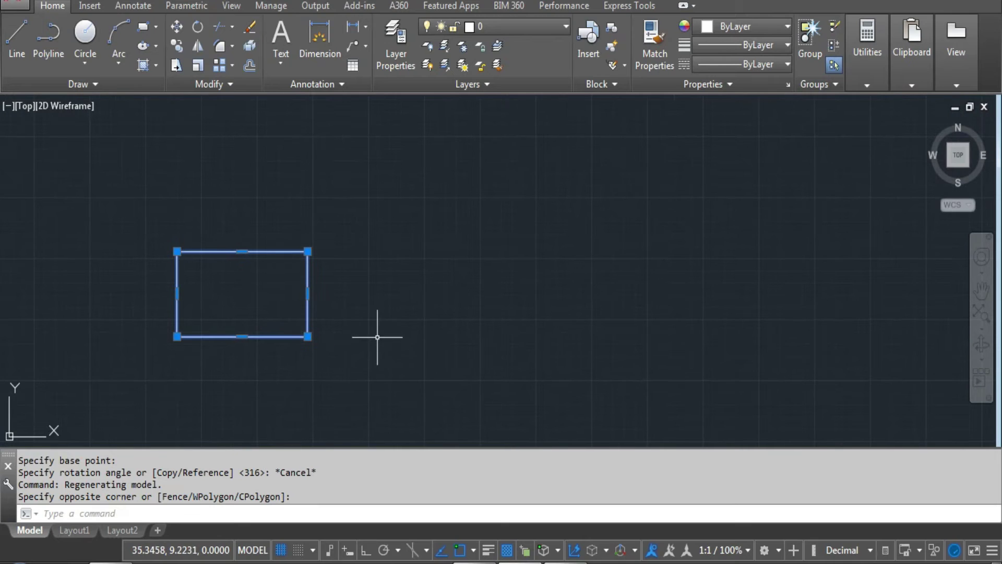
{"action": "key", "text": "Delete"}
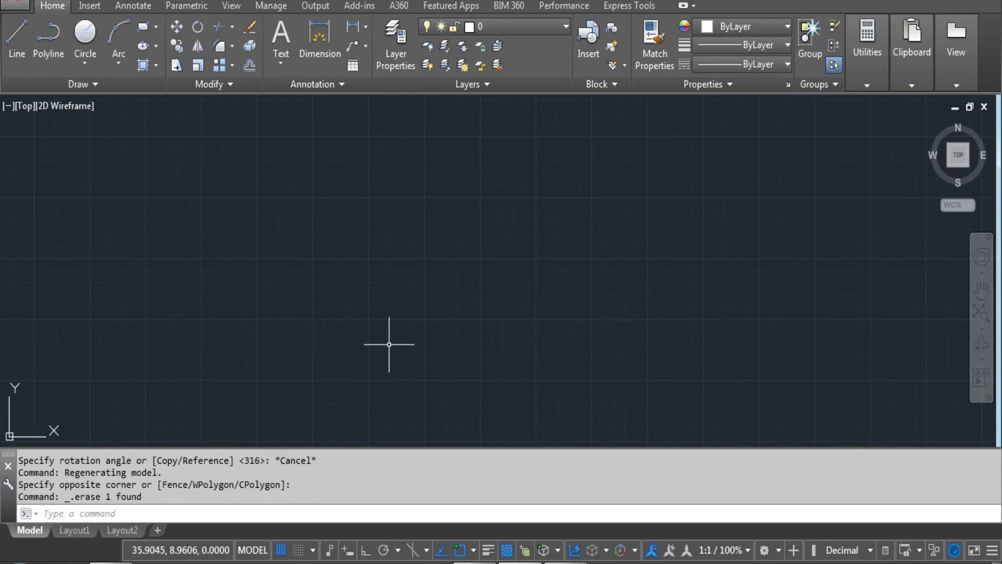
{"action": "key", "text": "ctrl+z"}
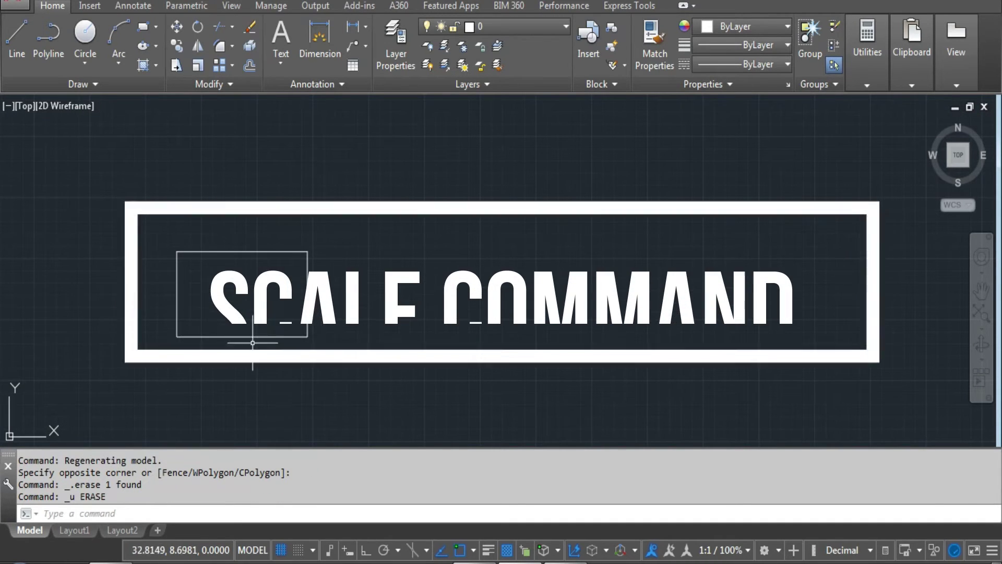
Scale the rectangle by a factor of 3 about its lower-left corner
{"action": "key", "text": "Escape"}
{"action": "middle_click_drag", "start_coordinate": [292, 308], "coordinate": [355, 290]}
{"action": "type", "text": "s"}
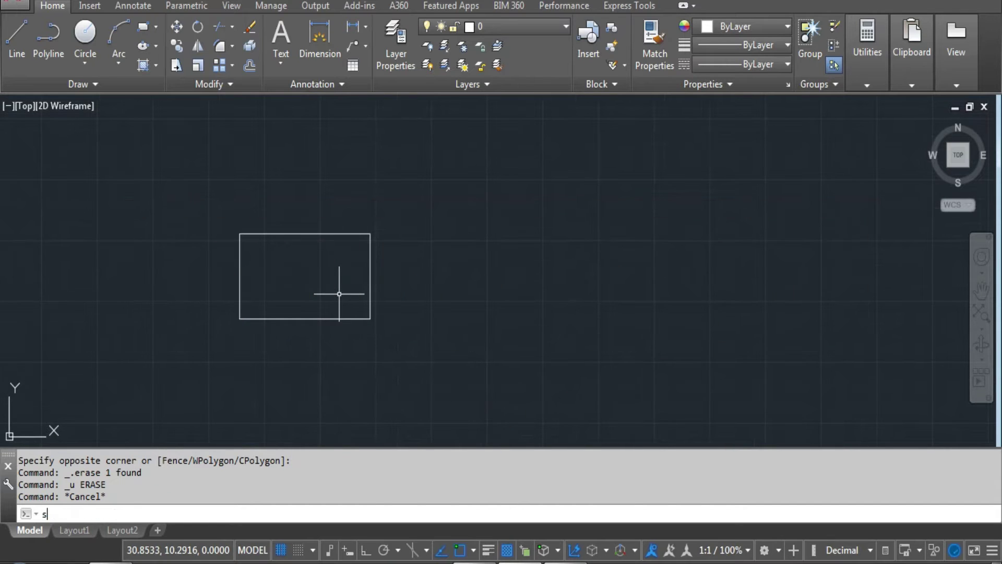
{"action": "type", "text": "c"}
{"action": "key", "text": "Return"}
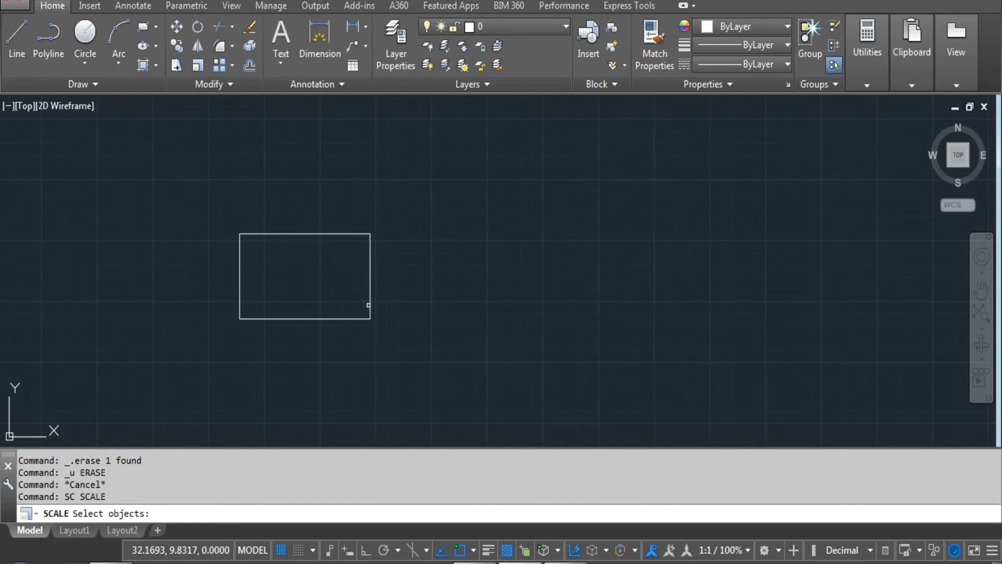
{"action": "left_click", "coordinate": [369, 306]}
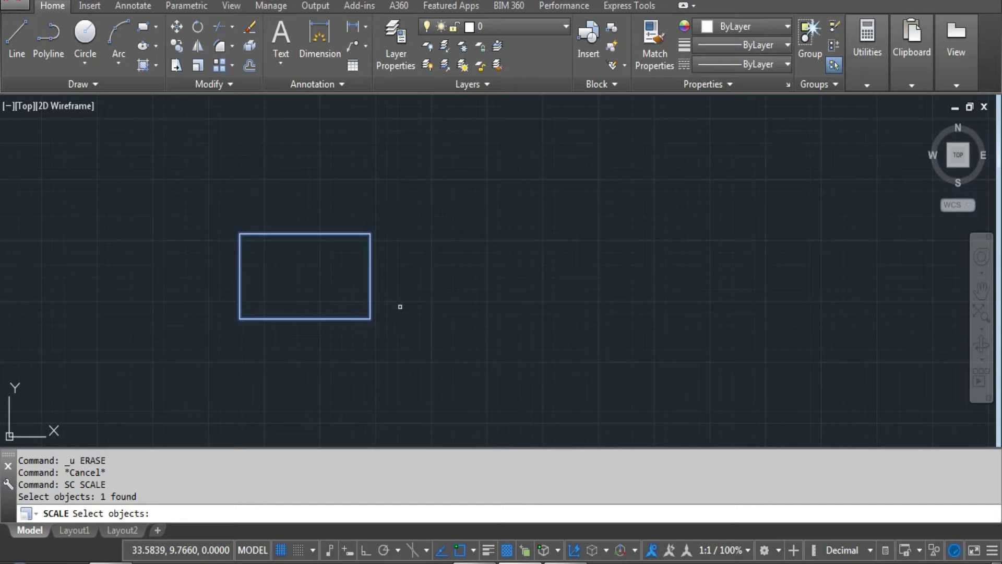
{"action": "key", "text": "Return"}
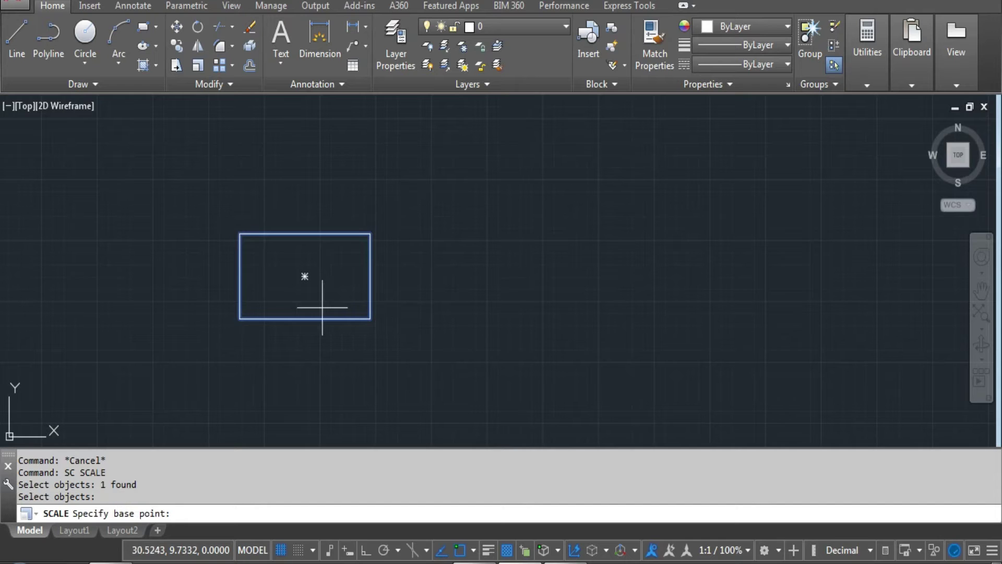
{"action": "left_click", "coordinate": [240, 319]}
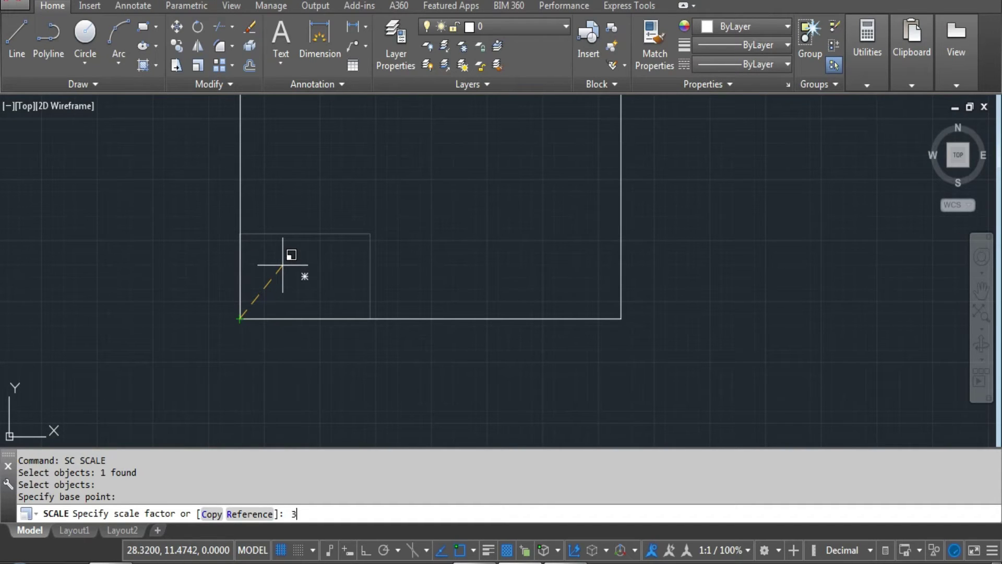
{"action": "key", "text": "Return"}
Scale a copy of the rectangle by a factor of 5 about its lower-left corner with the Copy option, keeping the original
{"action": "scroll", "coordinate": [385, 250], "scroll_direction": "down", "scroll_amount": 4}
{"action": "middle_click_drag", "start_coordinate": [427, 233], "coordinate": [410, 284]}
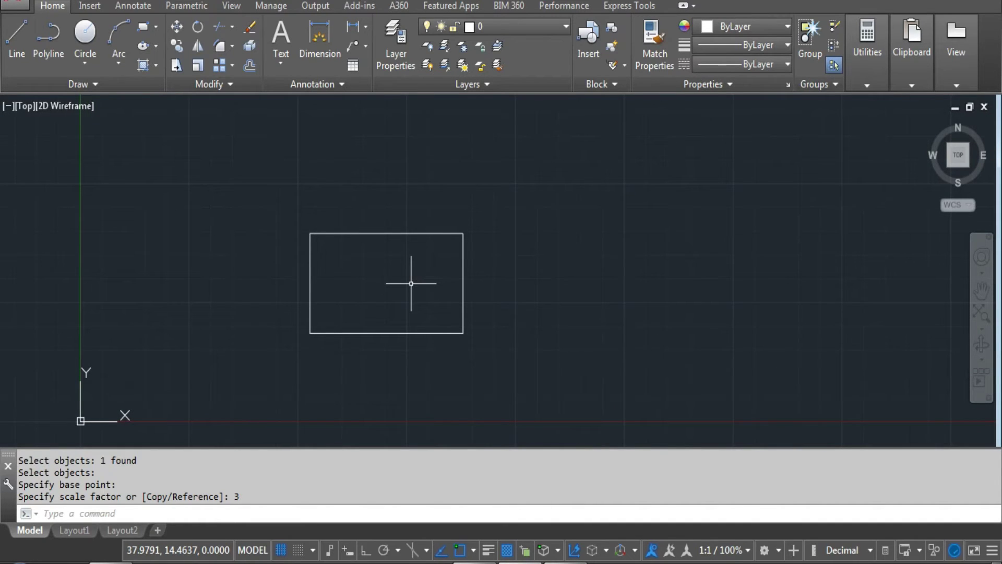
{"action": "type", "text": "sc"}
{"action": "key", "text": "Return"}
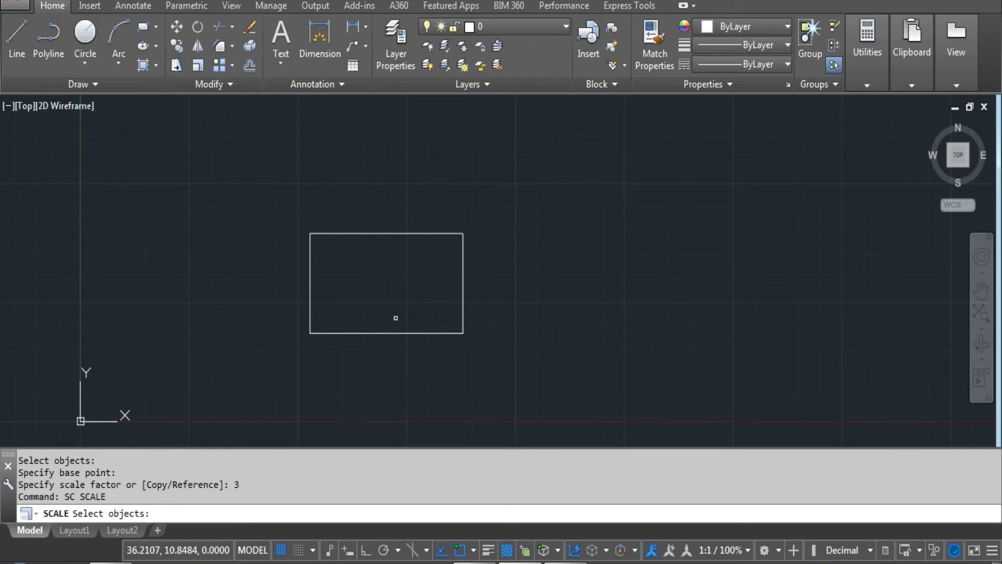
{"action": "left_click", "coordinate": [396, 332]}
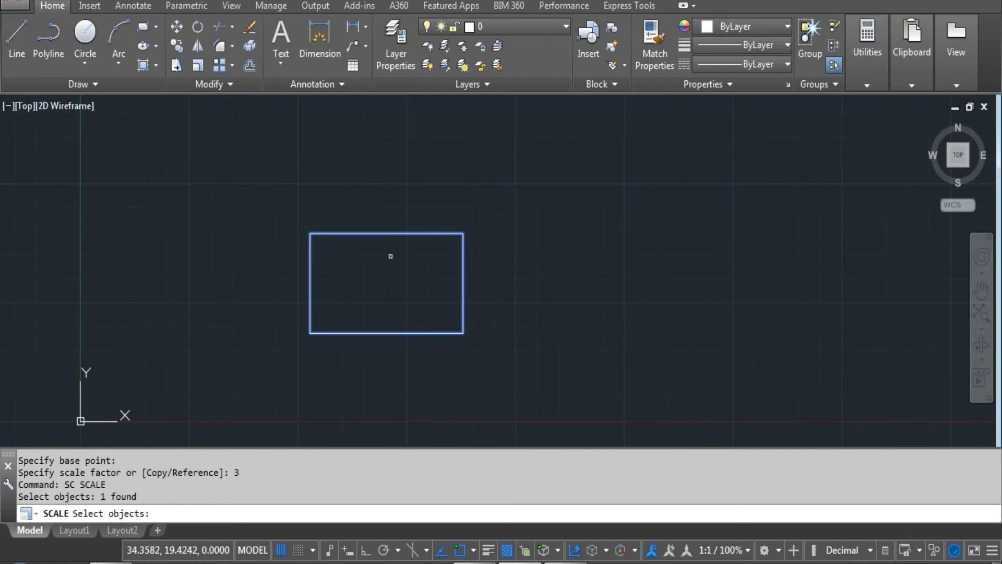
{"action": "key", "text": "Return"}
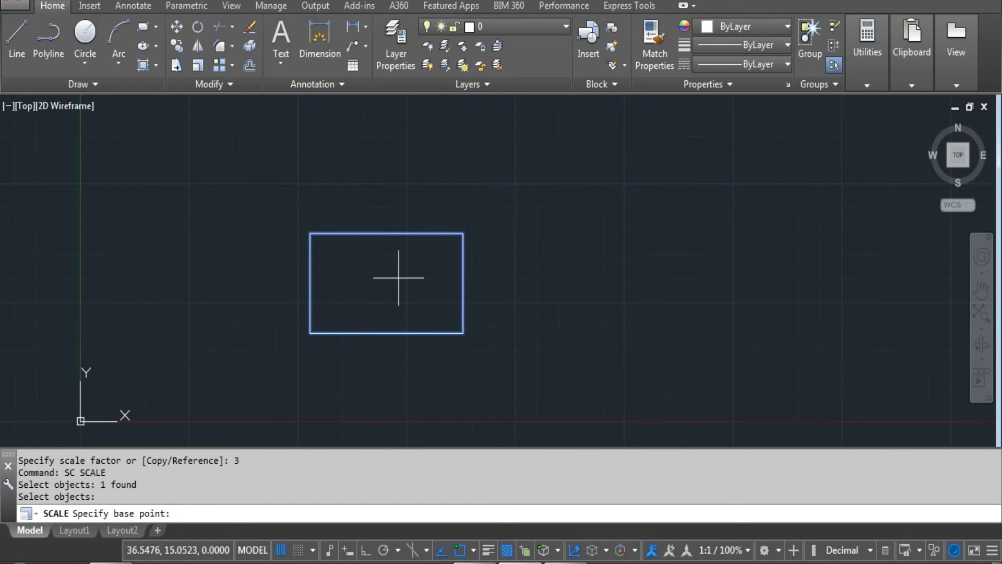
{"action": "left_click", "coordinate": [310, 333]}
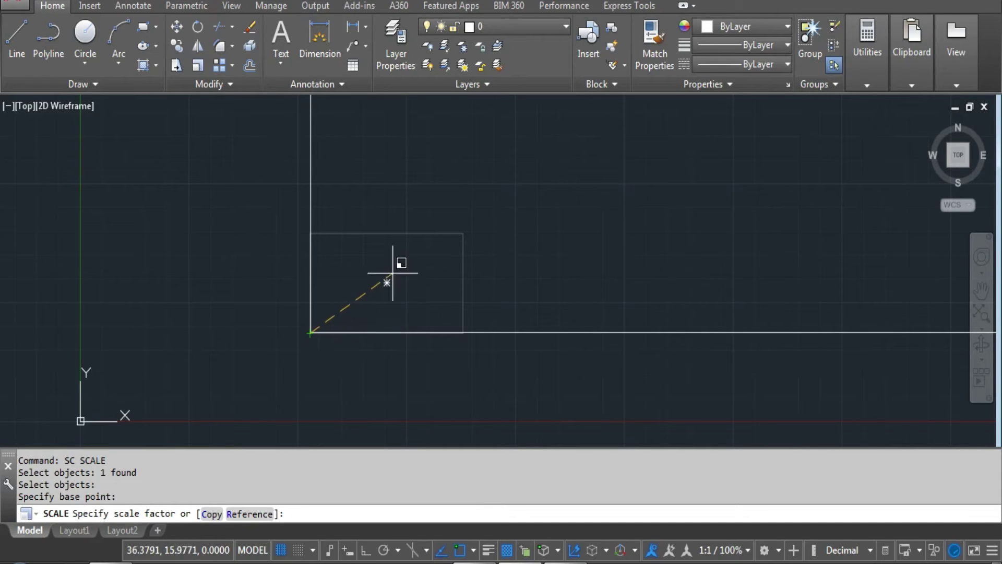
{"action": "left_click", "coordinate": [212, 514]}
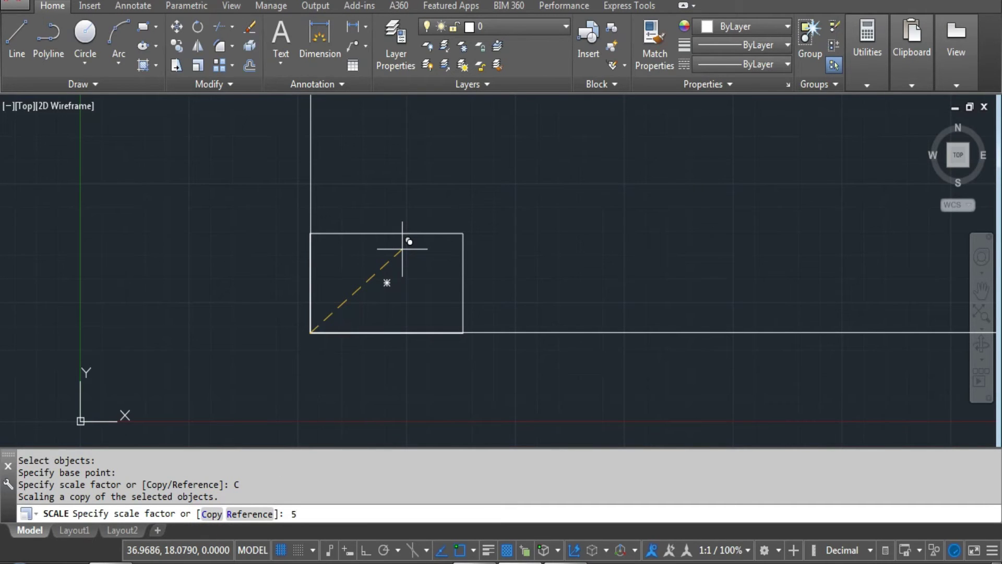
{"action": "key", "text": "Return"}
Erase the larger scaled copy using a crossing selection, keeping the small original rectangle
{"action": "scroll", "coordinate": [502, 221], "scroll_direction": "down", "scroll_amount": 3}
{"action": "scroll", "coordinate": [417, 292], "scroll_direction": "up", "scroll_amount": 1}
{"action": "scroll", "coordinate": [365, 261], "scroll_direction": "up", "scroll_amount": 2}
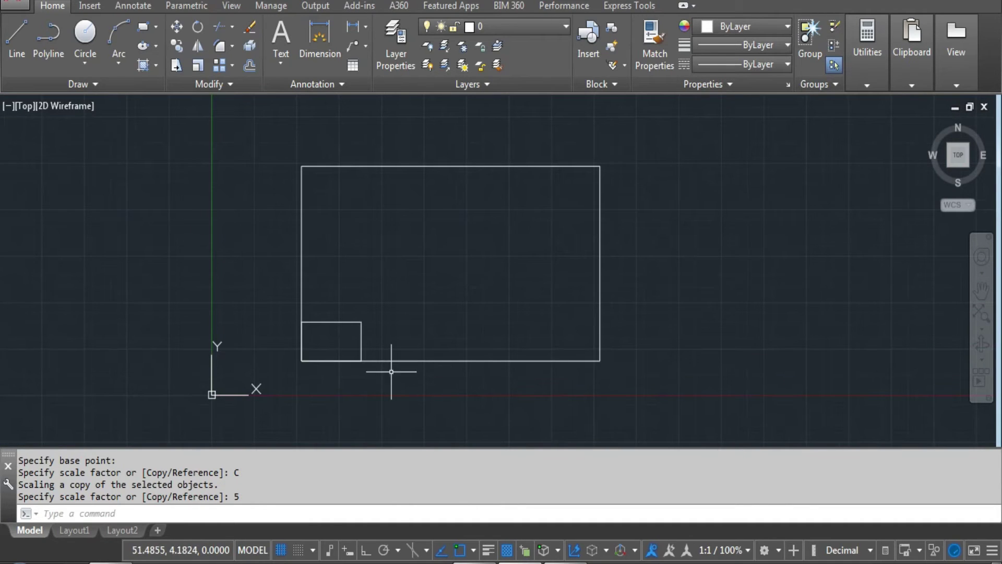
{"action": "left_click", "coordinate": [590, 298]}
{"action": "left_click", "coordinate": [519, 371]}
{"action": "middle_click_drag", "start_coordinate": [521, 318], "coordinate": [492, 303]}
{"action": "key", "text": "Delete"}
Start scaling the rectangle about its lower-left corner with the Reference option, taking its bottom edge as the reference length
{"action": "middle_click_drag", "start_coordinate": [430, 297], "coordinate": [504, 280]}
{"action": "type", "text": "sc"}
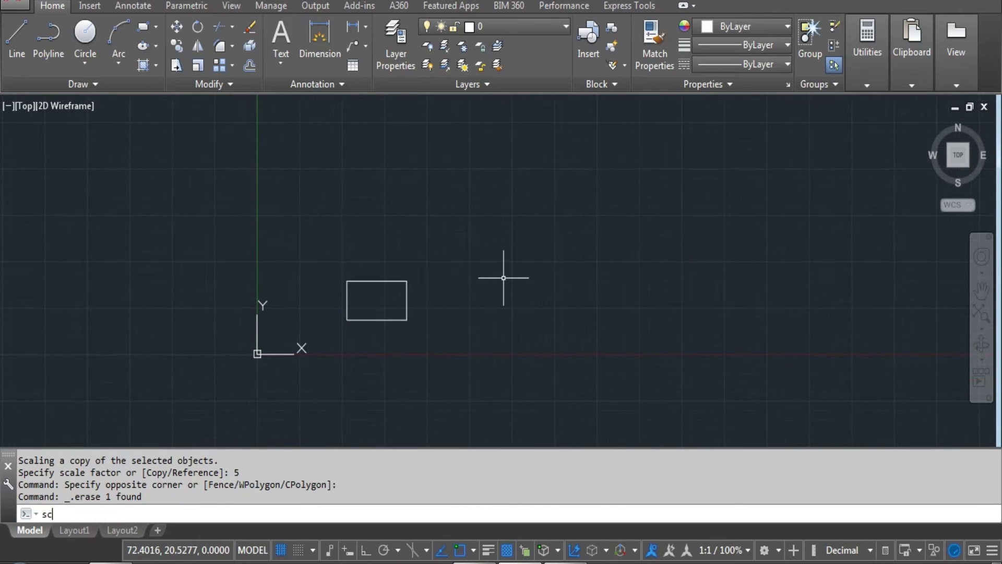
{"action": "key", "text": "Return"}
{"action": "left_click", "coordinate": [398, 319]}
{"action": "key", "text": "Return"}
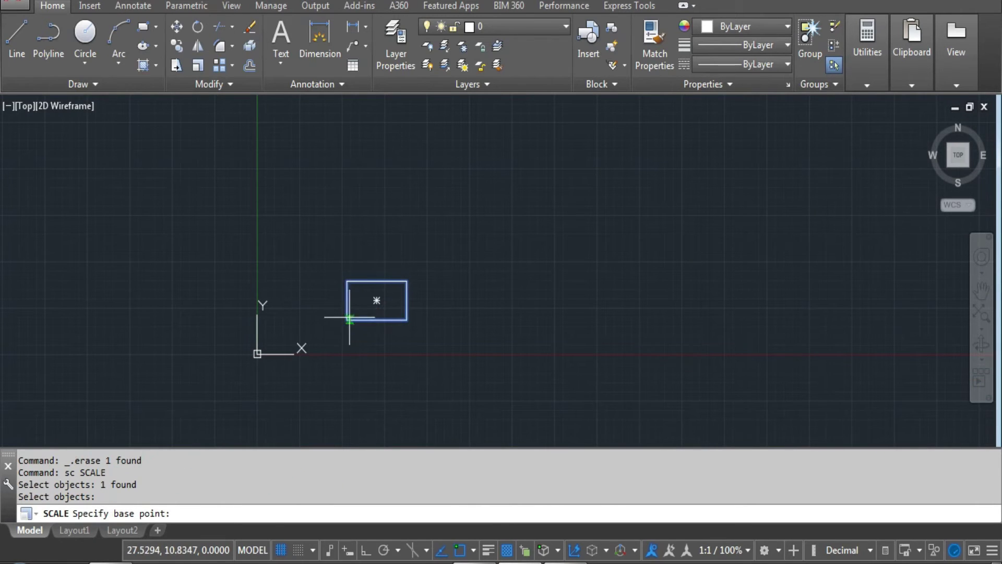
{"action": "left_click", "coordinate": [348, 318]}
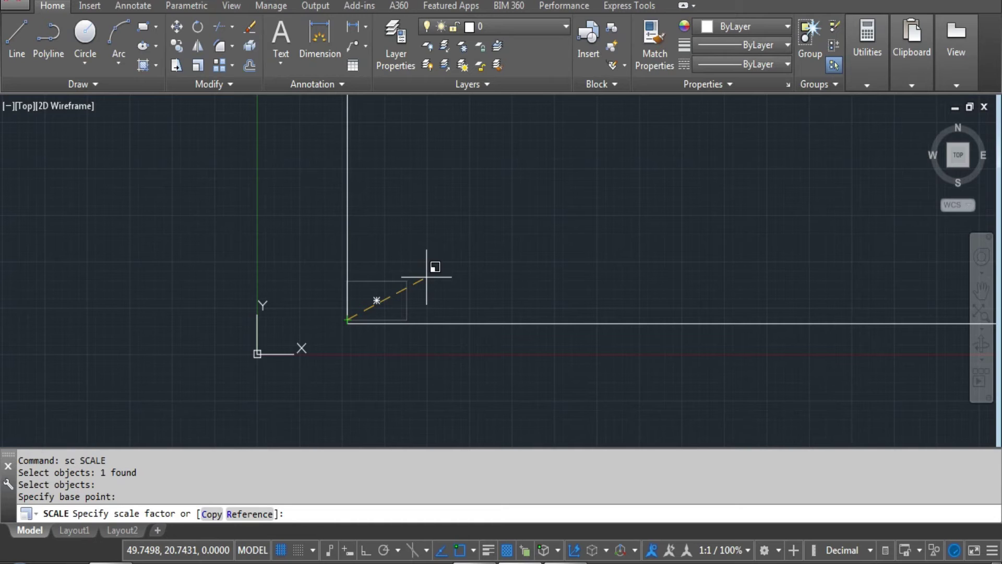
{"action": "type", "text": "r"}
{"action": "key", "text": "Return"}
{"action": "scroll", "coordinate": [394, 304], "scroll_direction": "up", "scroll_amount": 4}
{"action": "middle_click_drag", "start_coordinate": [393, 304], "coordinate": [416, 252]}
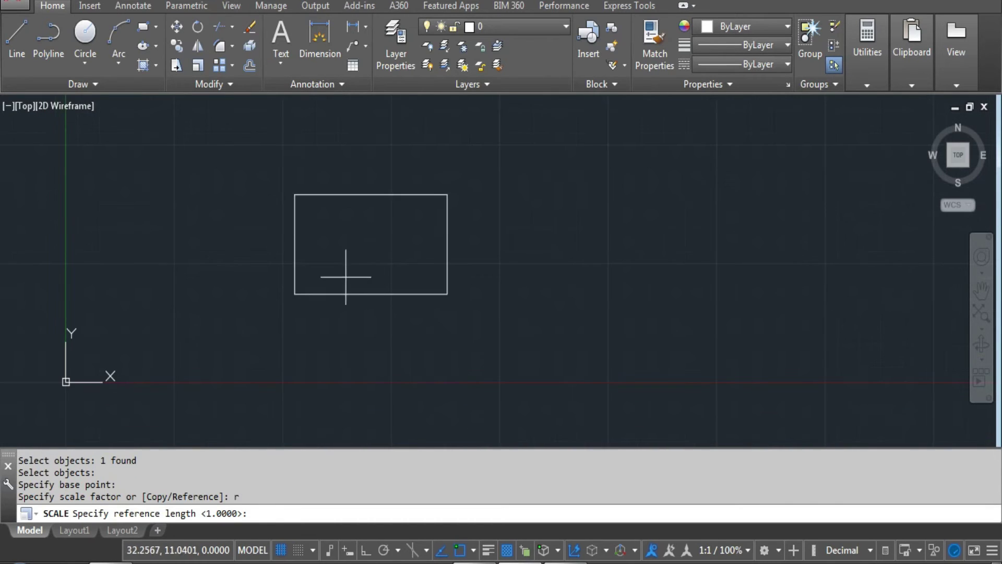
{"action": "left_click", "coordinate": [295, 294]}
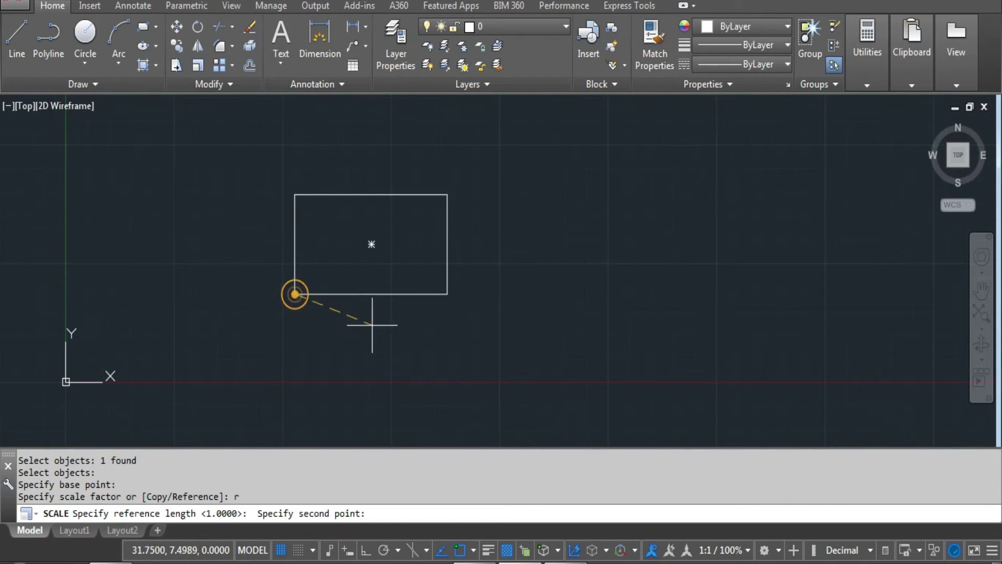
{"action": "left_click", "coordinate": [447, 294]}
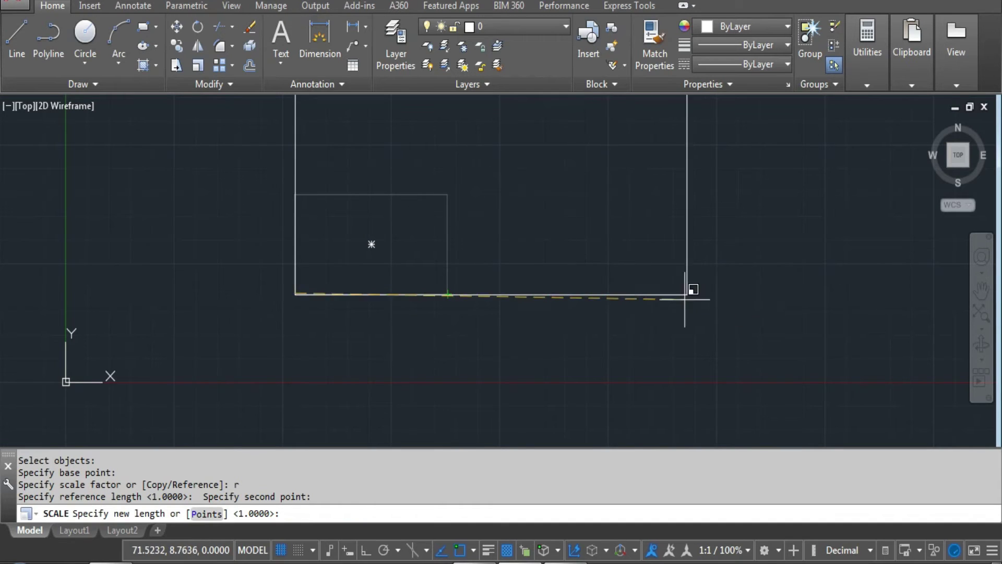
Turn Ortho on and set the rectangle's new reference length to 50 to complete the scaling
{"action": "key", "text": "F8"}
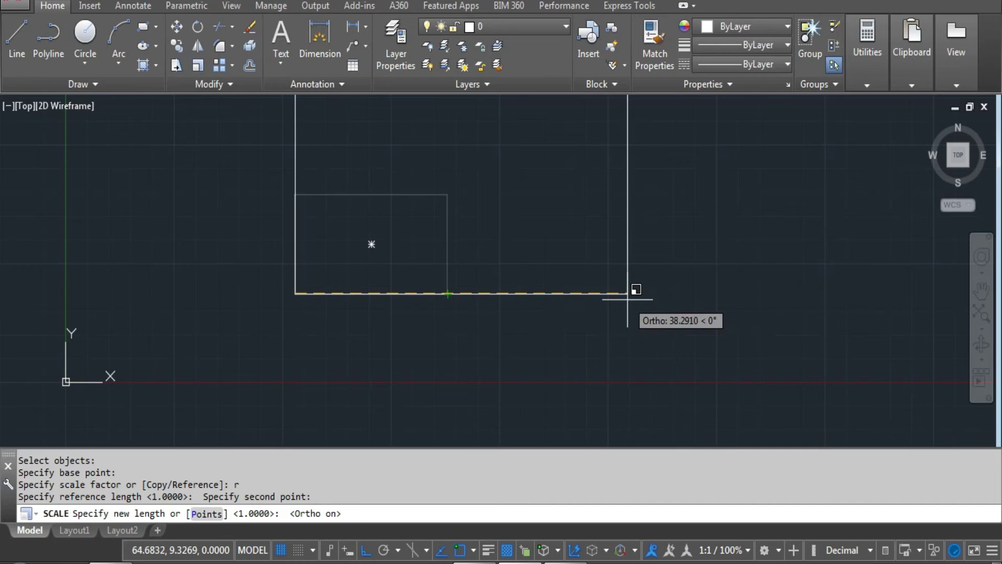
{"action": "key", "text": "Return"}
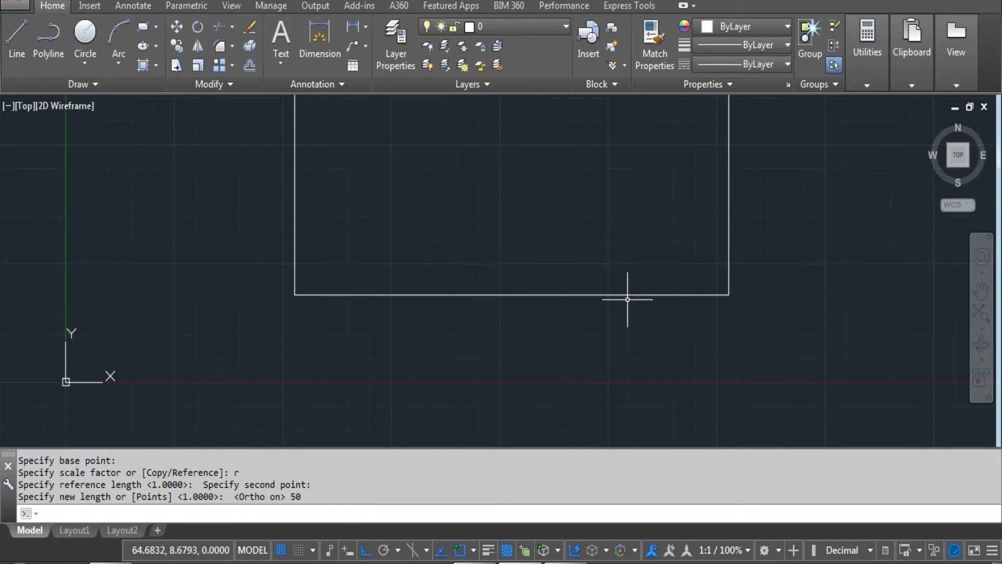
{"action": "scroll", "coordinate": [526, 288], "scroll_direction": "down", "scroll_amount": 6}
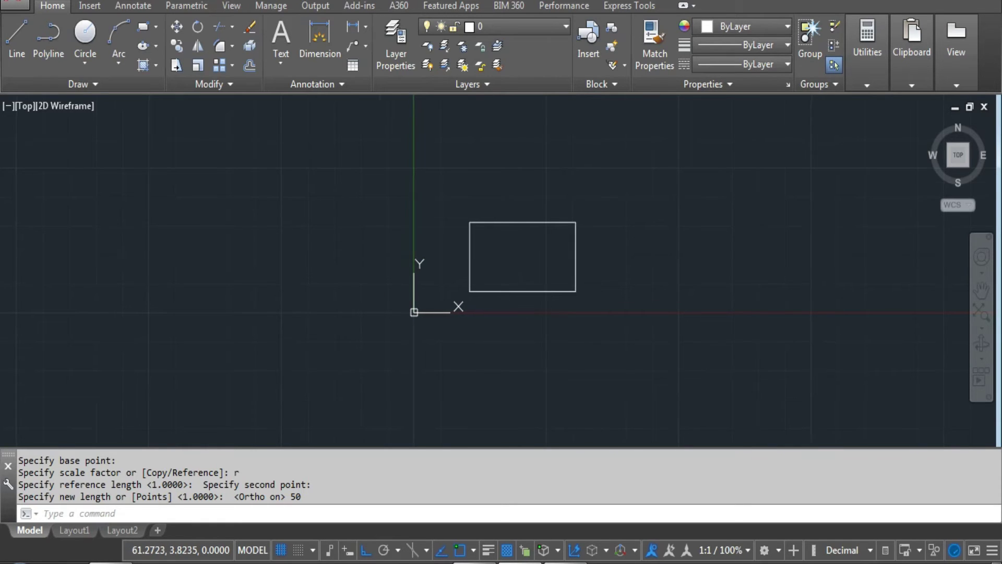
{"action": "middle_click_drag", "start_coordinate": [542, 305], "coordinate": [421, 329]}
{"action": "scroll", "coordinate": [416, 323], "scroll_direction": "up", "scroll_amount": 2}
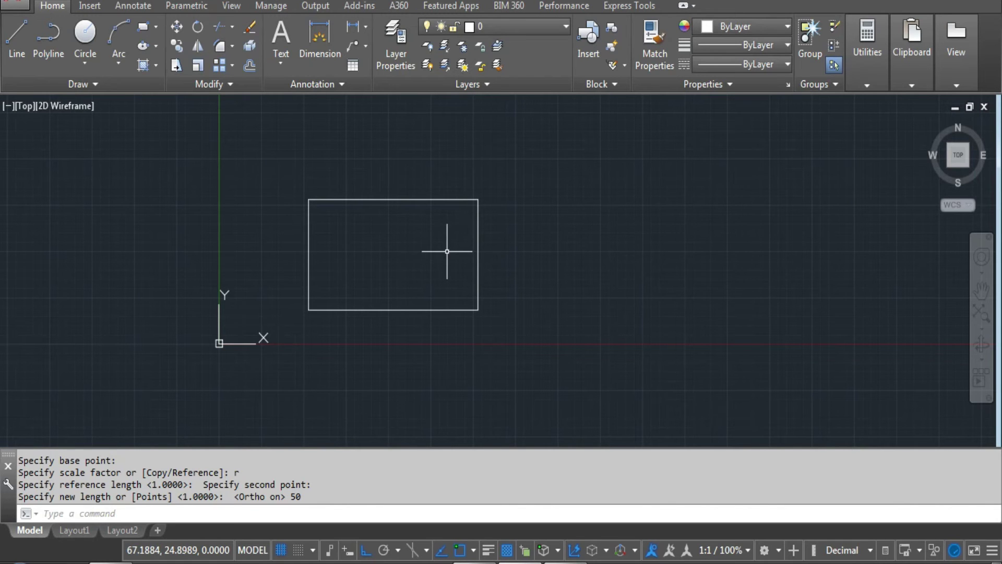
Draw a diagonal line about 64 units long, rising to the right beside the rectangle, with Ortho off
{"action": "mouse_move", "coordinate": [446, 252]}
{"action": "middle_mouse_down"}
{"action": "mouse_move", "coordinate": [428, 275]}
{"action": "mouse_move", "coordinate": [340, 265]}
{"action": "middle_mouse_up"}
{"action": "key", "text": "Escape"}
{"action": "type", "text": "1"}
{"action": "key", "text": "Return"}
{"action": "left_click", "coordinate": [624, 354]}
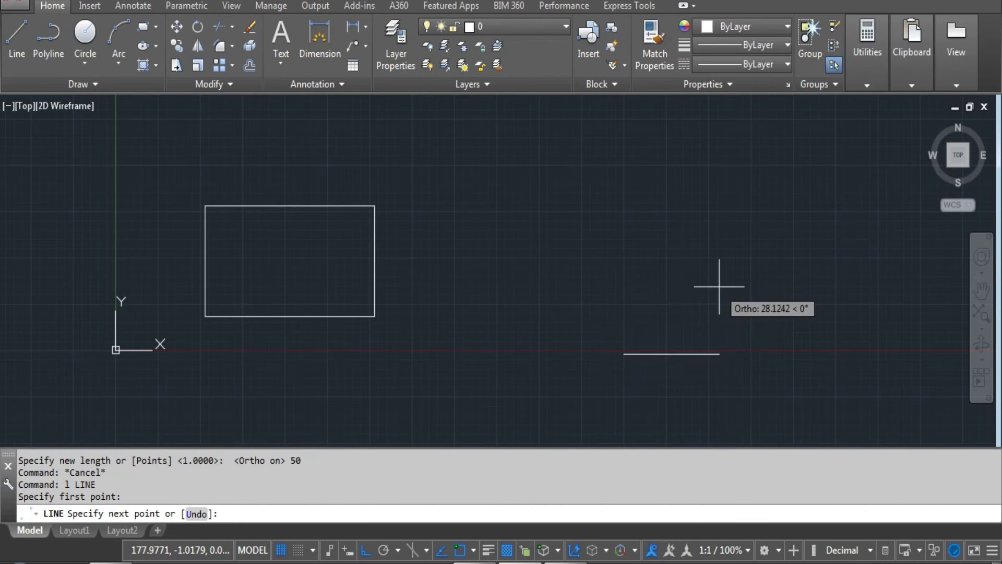
{"action": "key", "text": "F8"}
{"action": "left_click", "coordinate": [765, 175]}
{"action": "key", "text": "Return"}
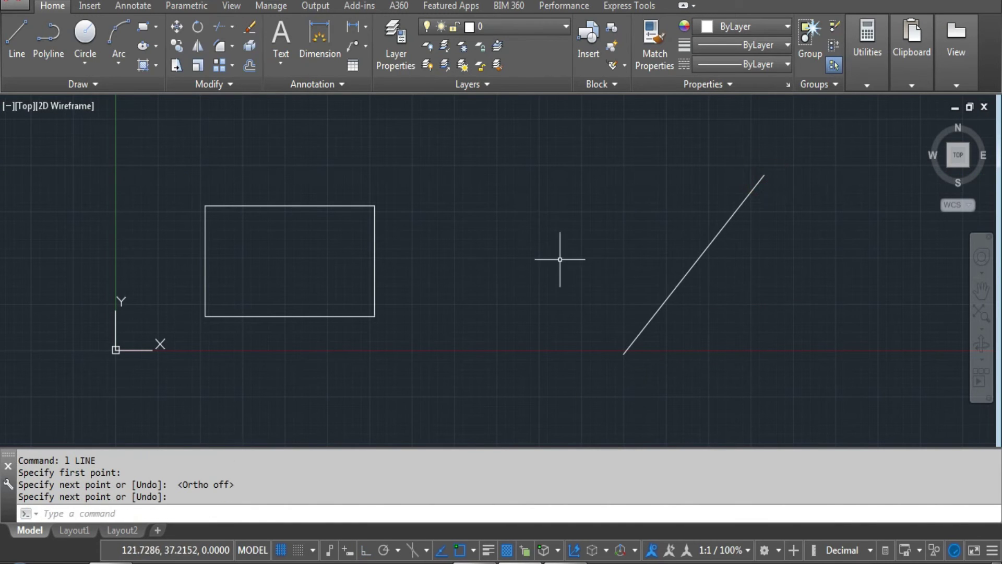
{"action": "key", "text": "Escape"}
{"action": "left_click", "coordinate": [699, 257]}
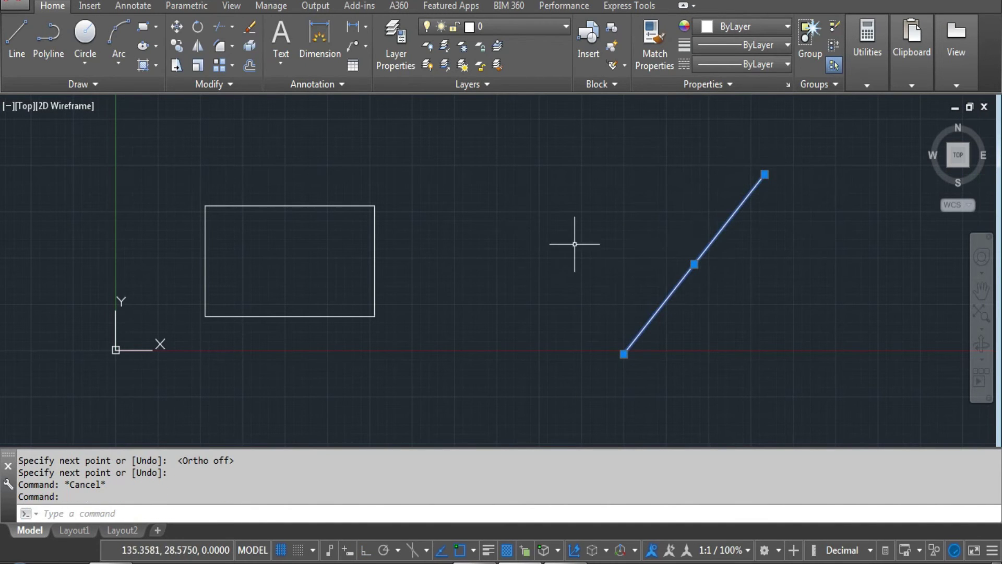
{"action": "key", "text": "Escape"}
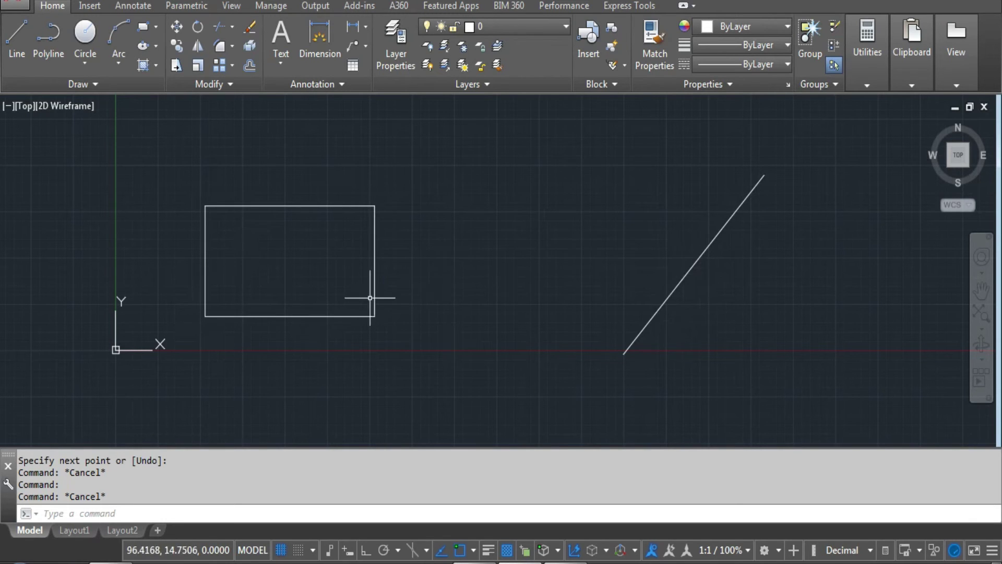
Start another Reference scaling of the rectangle from its lower-left corner, using both ends of its bottom edge as the reference length
{"action": "type", "text": "sc"}
{"action": "key", "text": "Return"}
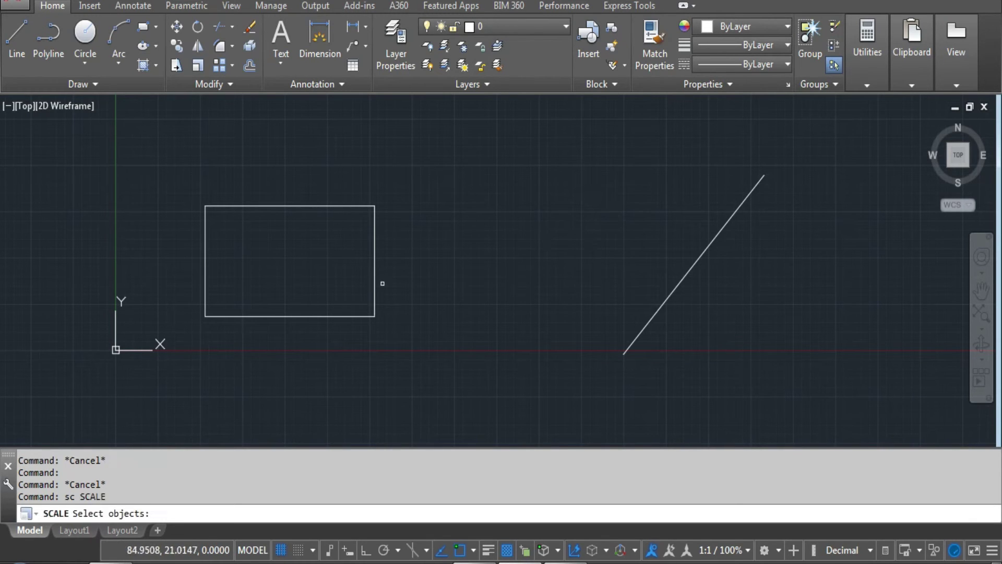
{"action": "left_click", "coordinate": [373, 287]}
{"action": "key", "text": "Return"}
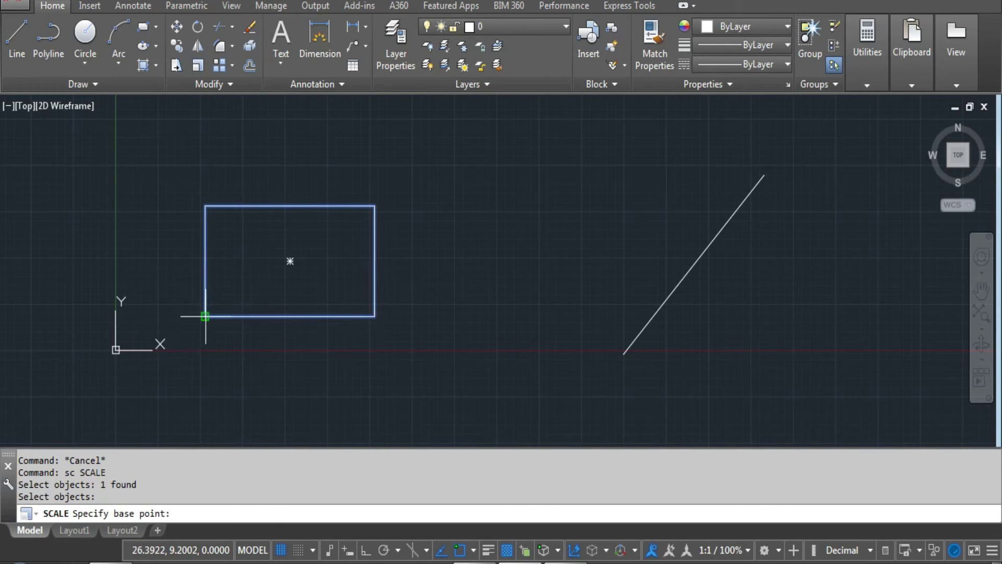
{"action": "left_click", "coordinate": [205, 315]}
{"action": "type", "text": "r"}
{"action": "key", "text": "Return"}
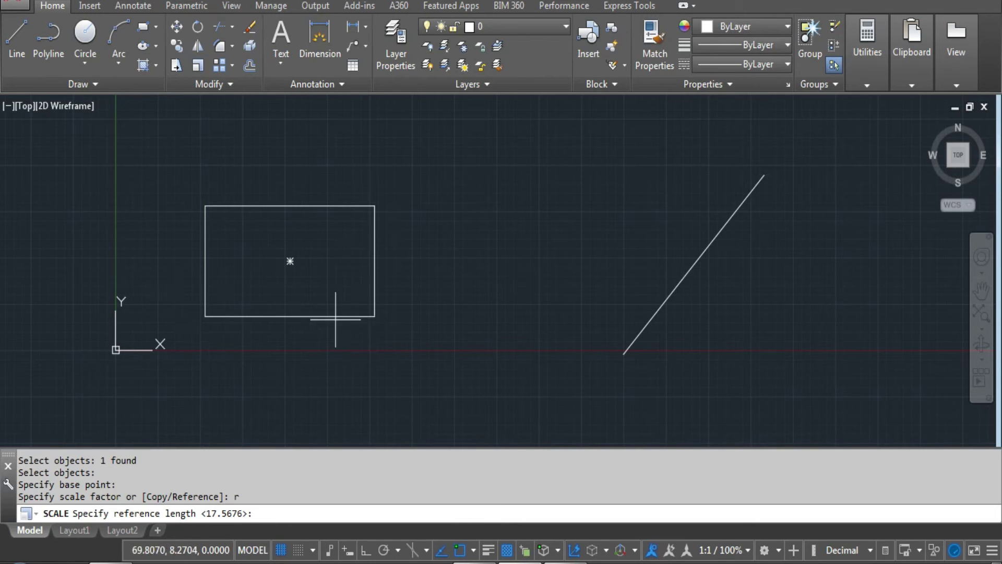
{"action": "left_click", "coordinate": [205, 316]}
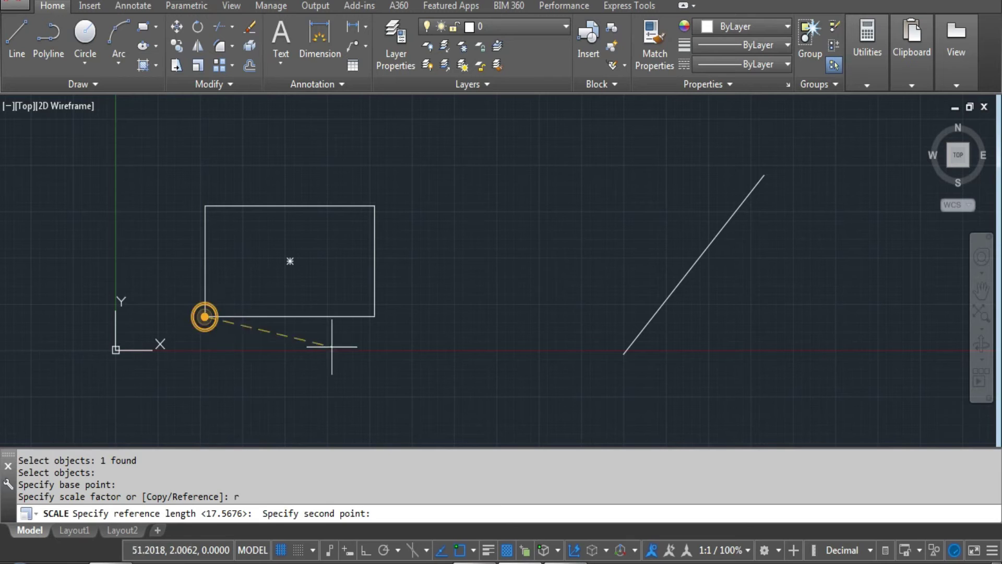
{"action": "left_click", "coordinate": [374, 315]}
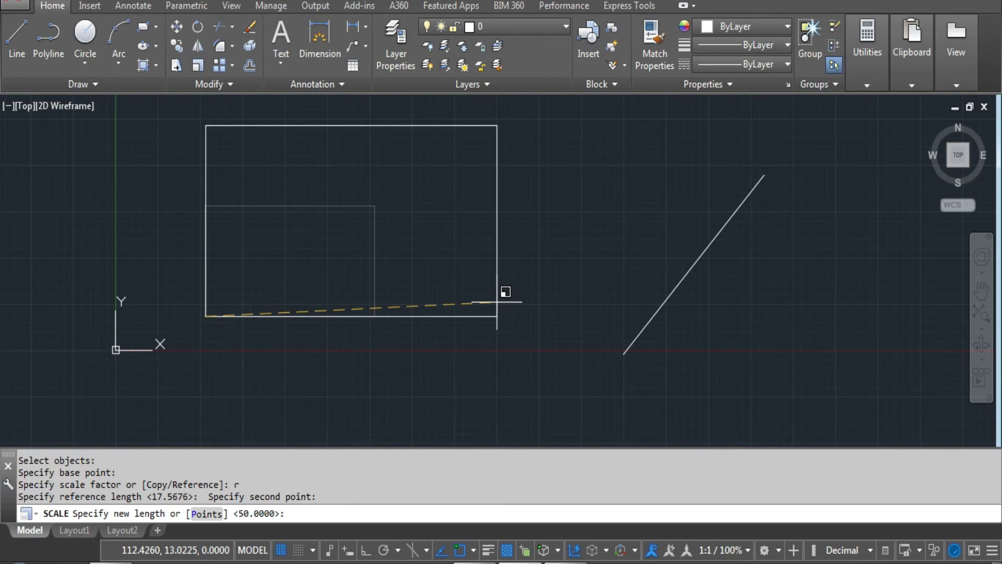
Define the new length with the Points option by picking the two endpoints of the diagonal line
{"action": "key", "text": "Return"}
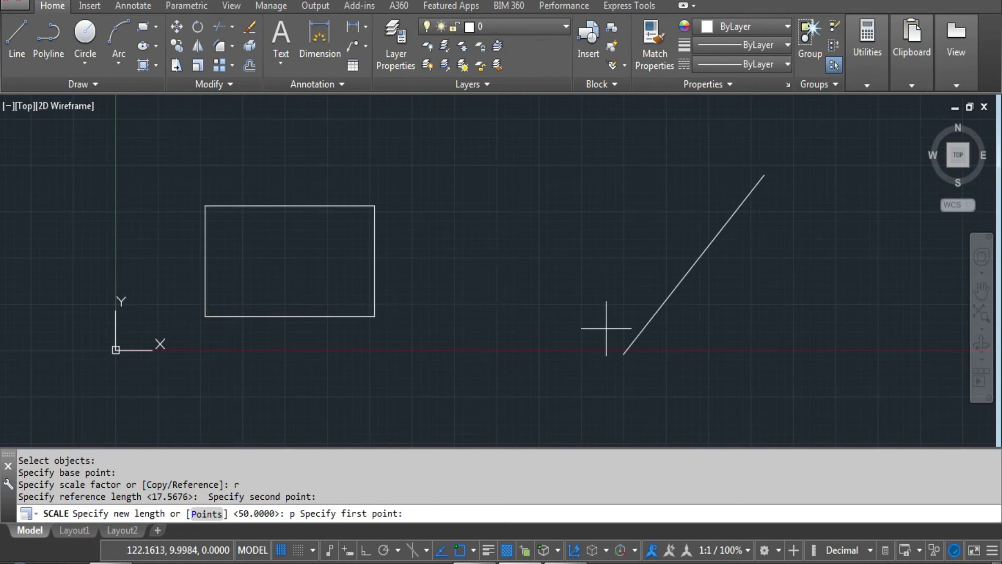
{"action": "left_click", "coordinate": [624, 353]}
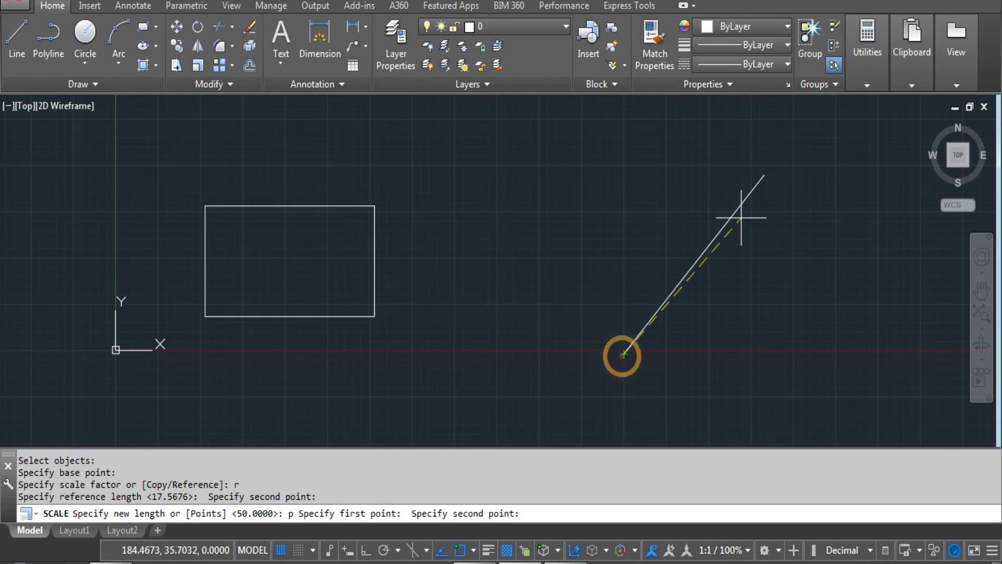
{"action": "left_click", "coordinate": [765, 174]}
{"action": "middle_click_drag", "start_coordinate": [662, 243], "coordinate": [652, 258]}
{"action": "key", "text": "Escape"}
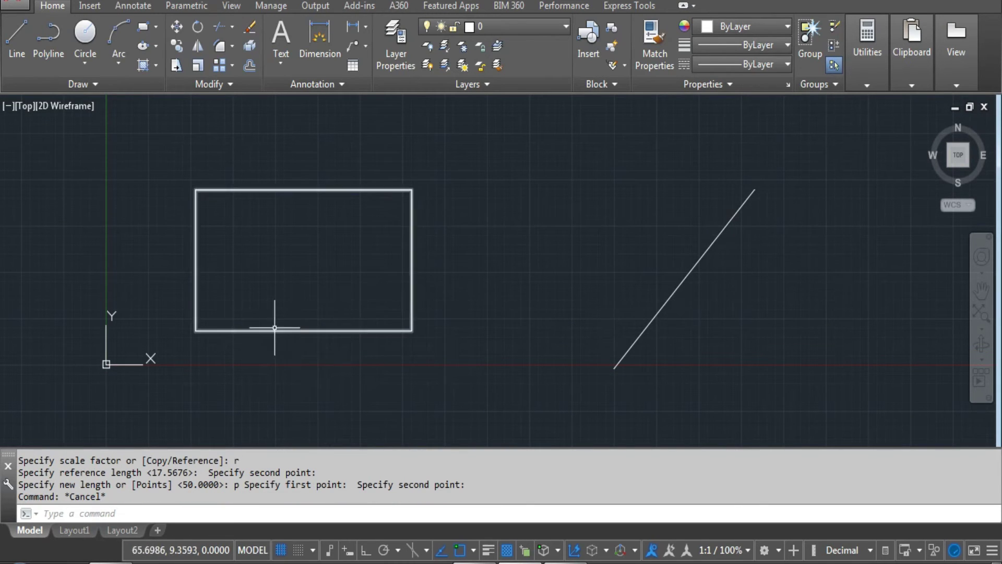
Add a linear dimension to the rectangle's bottom edge, placing it below the edge
{"action": "left_click", "coordinate": [366, 30]}
{"action": "left_click", "coordinate": [368, 55]}
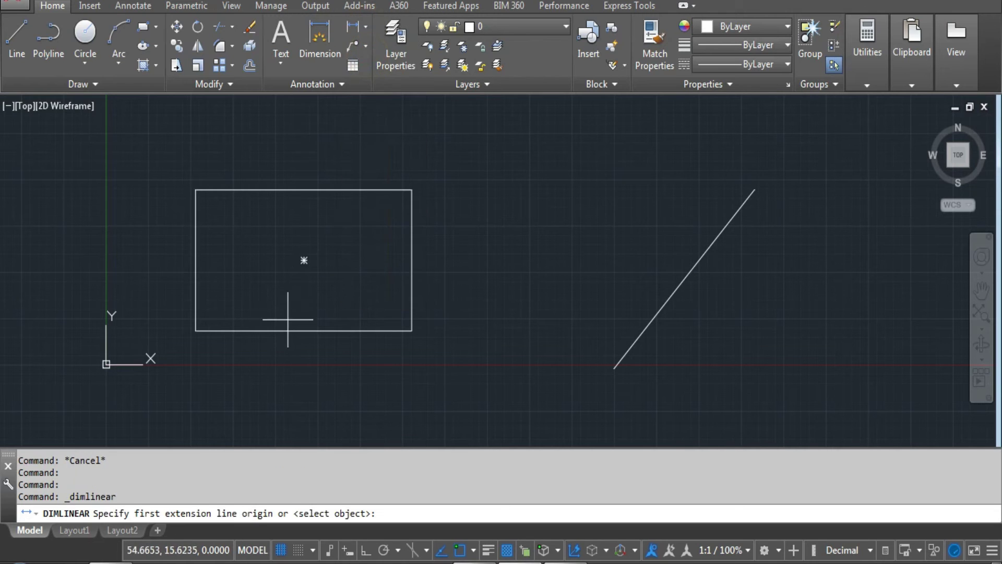
{"action": "key", "text": "Return"}
{"action": "left_click", "coordinate": [286, 331]}
{"action": "left_click", "coordinate": [279, 370]}
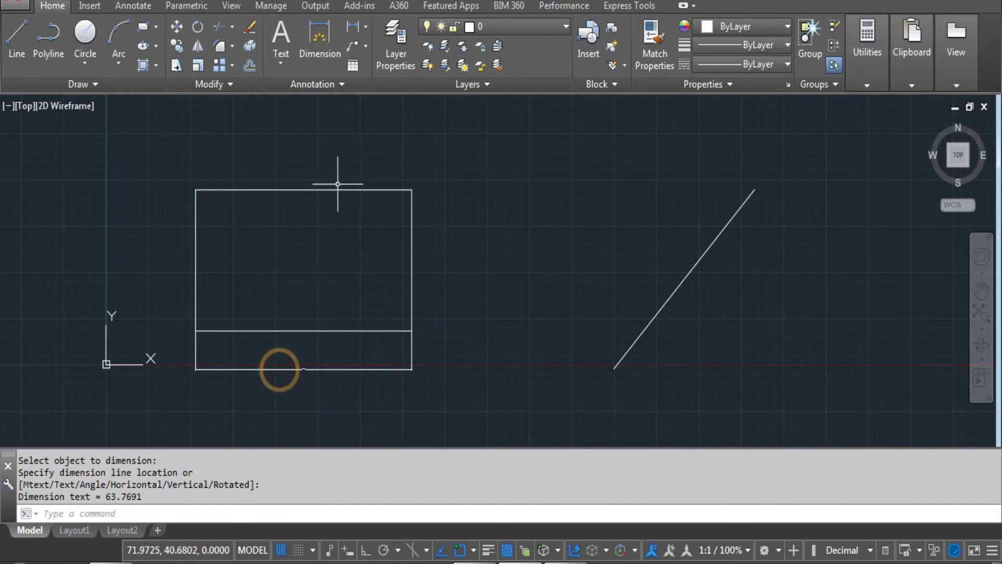
Add an aligned dimension to the diagonal line, placing it on the line's lower-right side
{"action": "left_click", "coordinate": [367, 27]}
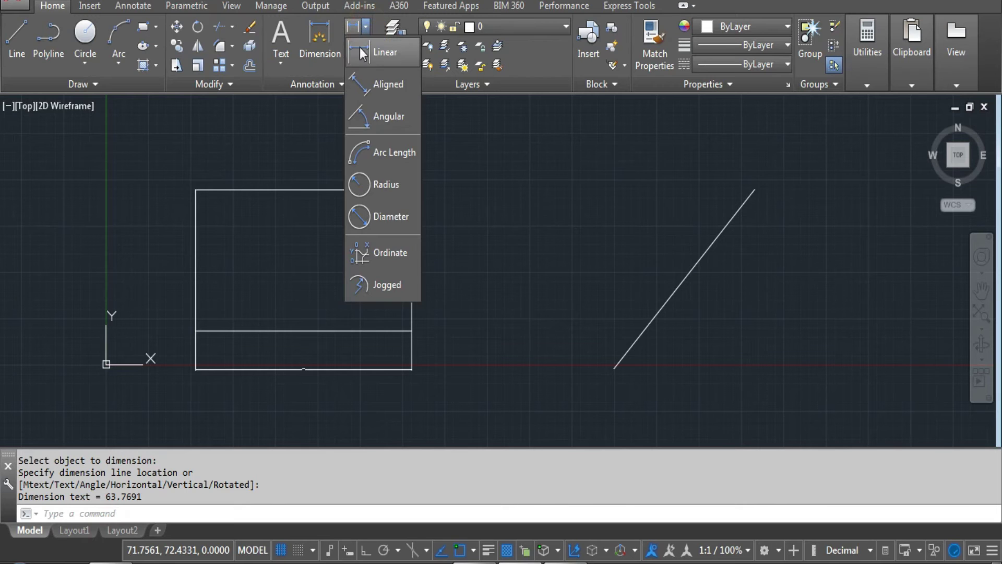
{"action": "left_click", "coordinate": [374, 87]}
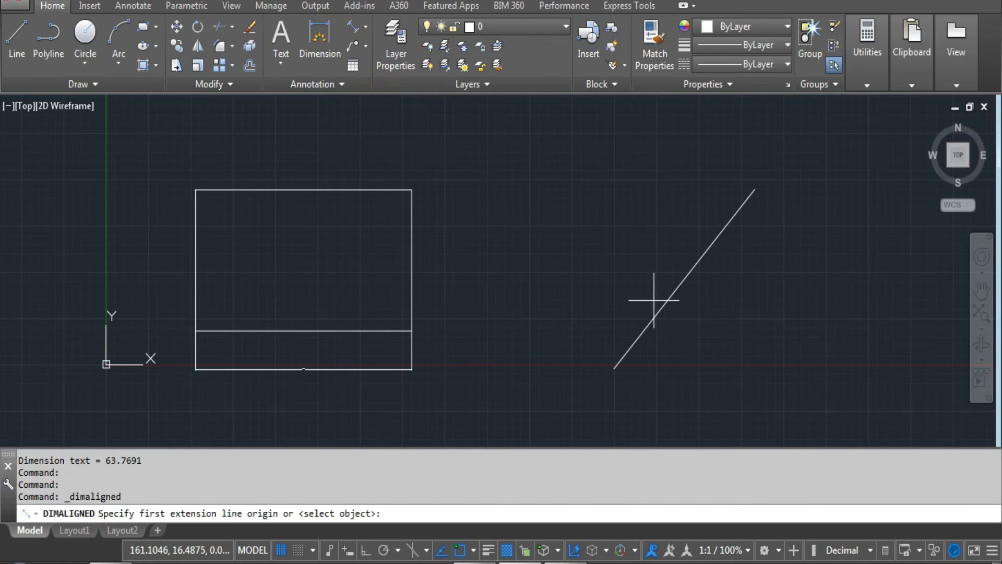
{"action": "key", "text": "Return"}
{"action": "left_click", "coordinate": [670, 296]}
{"action": "left_click", "coordinate": [706, 307]}
Compare the dimension text of the diagonal line with that of the rectangle's bottom edge
{"action": "scroll", "coordinate": [708, 306], "scroll_direction": "up", "scroll_amount": 5}
{"action": "key", "text": "Escape"}
{"action": "scroll", "coordinate": [742, 300], "scroll_direction": "down", "scroll_amount": 6}
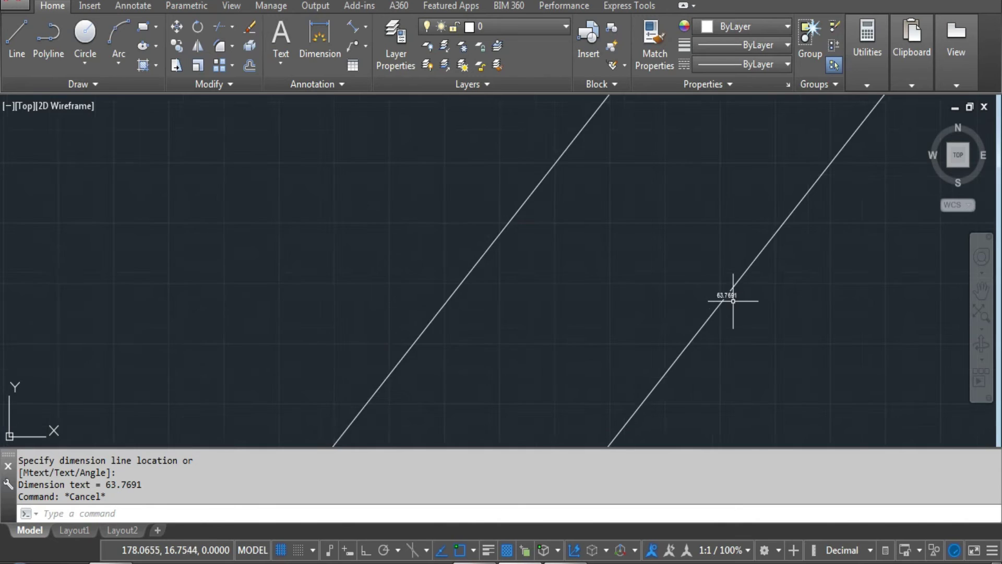
{"action": "scroll", "coordinate": [609, 340], "scroll_direction": "up", "scroll_amount": 10}
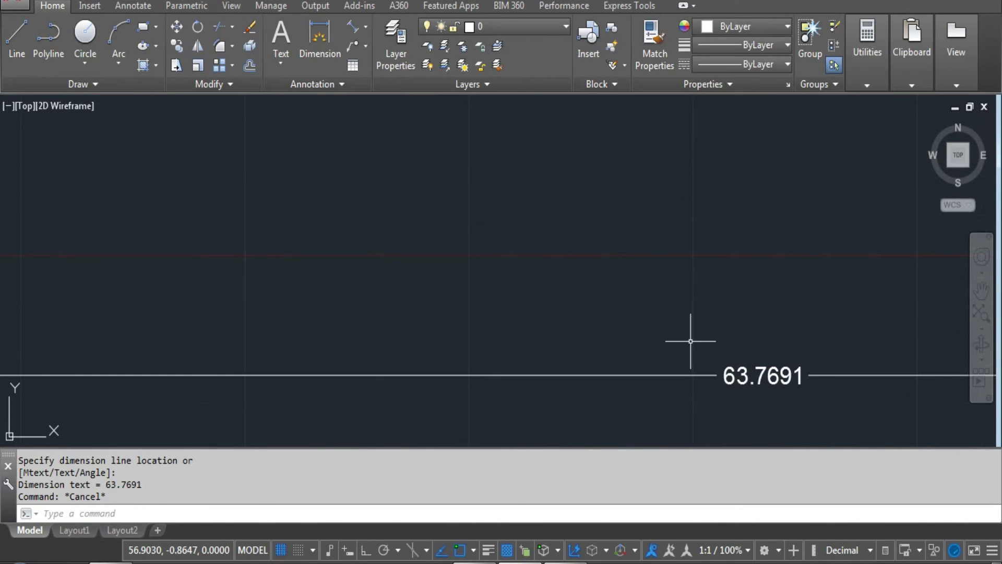
{"action": "mouse_move", "coordinate": [745, 346]}
{"action": "middle_mouse_down"}
{"action": "mouse_move", "coordinate": [484, 272]}
{"action": "mouse_move", "coordinate": [425, 244]}
{"action": "middle_mouse_up"}
{"action": "scroll", "coordinate": [499, 281], "scroll_direction": "down", "scroll_amount": 10}
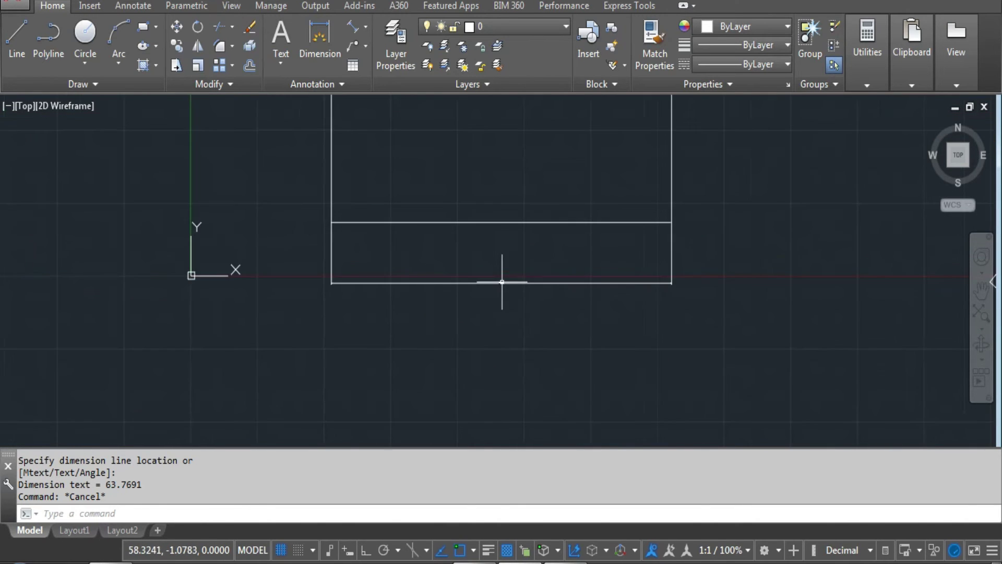
Erase the linear dimension below the rectangle using a crossing selection
{"action": "left_click", "coordinate": [519, 272]}
{"action": "left_click", "coordinate": [479, 305]}
{"action": "scroll", "coordinate": [539, 327], "scroll_direction": "down", "scroll_amount": 1}
{"action": "scroll", "coordinate": [660, 290], "scroll_direction": "up", "scroll_amount": 1}
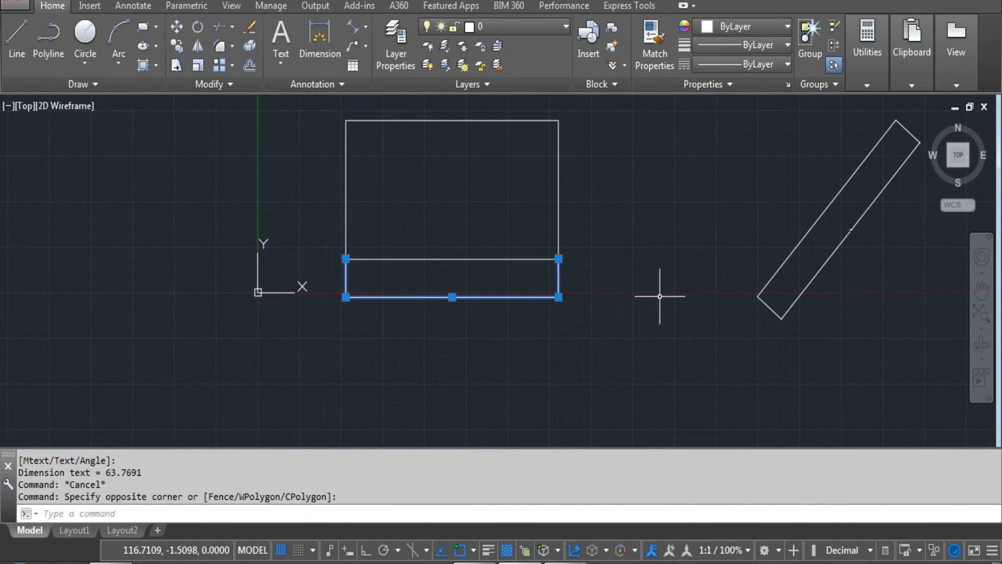
{"action": "key", "text": "Delete"}
Erase the aligned dimension beside the diagonal line using a crossing selection, keeping the line
{"action": "left_click", "coordinate": [823, 268]}
{"action": "left_click", "coordinate": [783, 291]}
{"action": "key", "text": "Delete"}
{"action": "scroll", "coordinate": [762, 291], "scroll_direction": "down", "scroll_amount": 2}
{"action": "scroll", "coordinate": [662, 313], "scroll_direction": "down", "scroll_amount": 4}
{"action": "scroll", "coordinate": [642, 298], "scroll_direction": "up", "scroll_amount": 4}
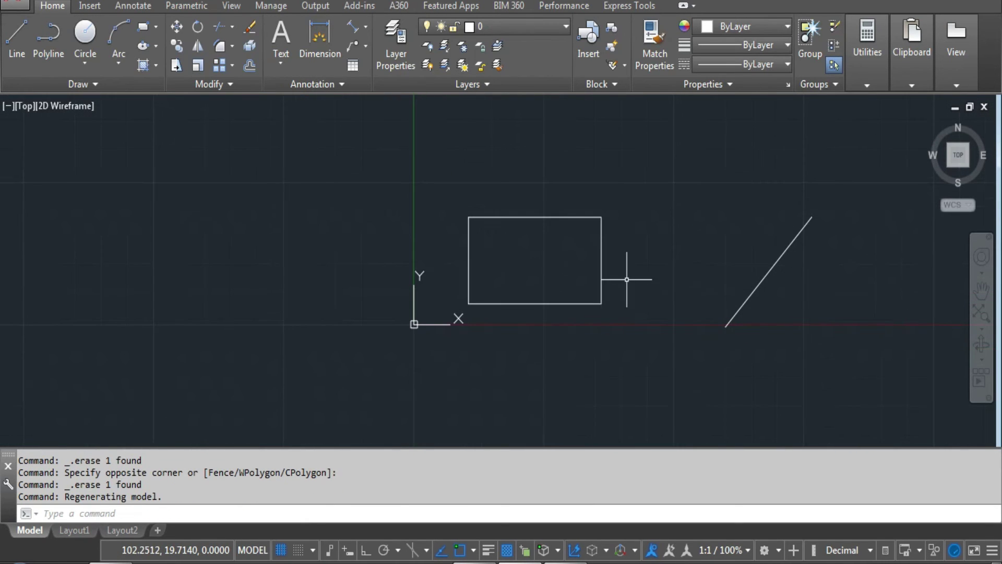
{"action": "key", "text": "Escape"}
{"action": "key", "text": "Escape"}
{"action": "key", "text": "Escape"}
Stretch the rectangle's right side 30 units to the right with Ortho on, using its lower-right corner as base point
{"action": "middle_click_drag", "start_coordinate": [638, 284], "coordinate": [568, 289]}
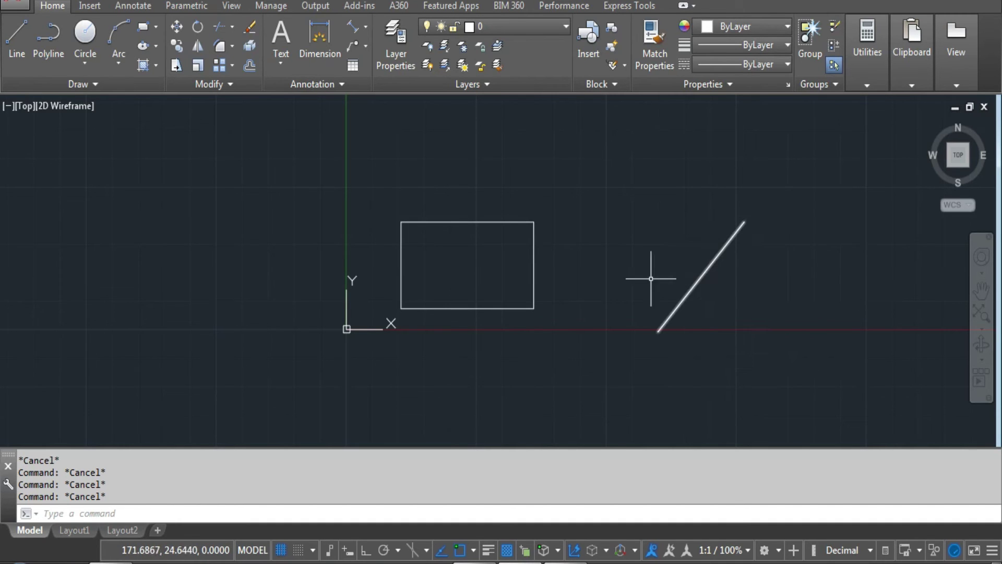
{"action": "scroll", "coordinate": [553, 279], "scroll_direction": "up", "scroll_amount": 2}
{"action": "middle_click_drag", "start_coordinate": [553, 280], "coordinate": [512, 296]}
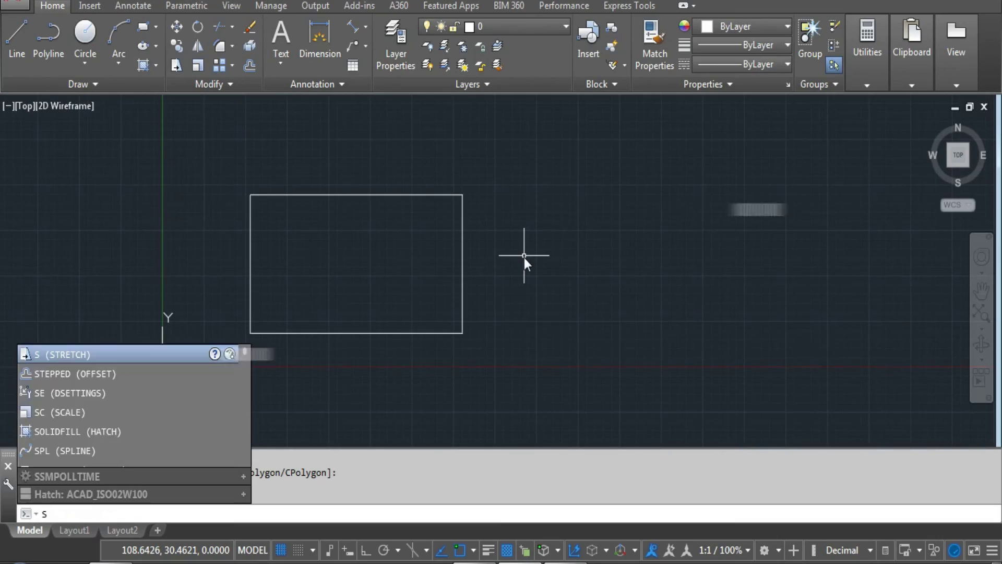
{"action": "key", "text": "Return"}
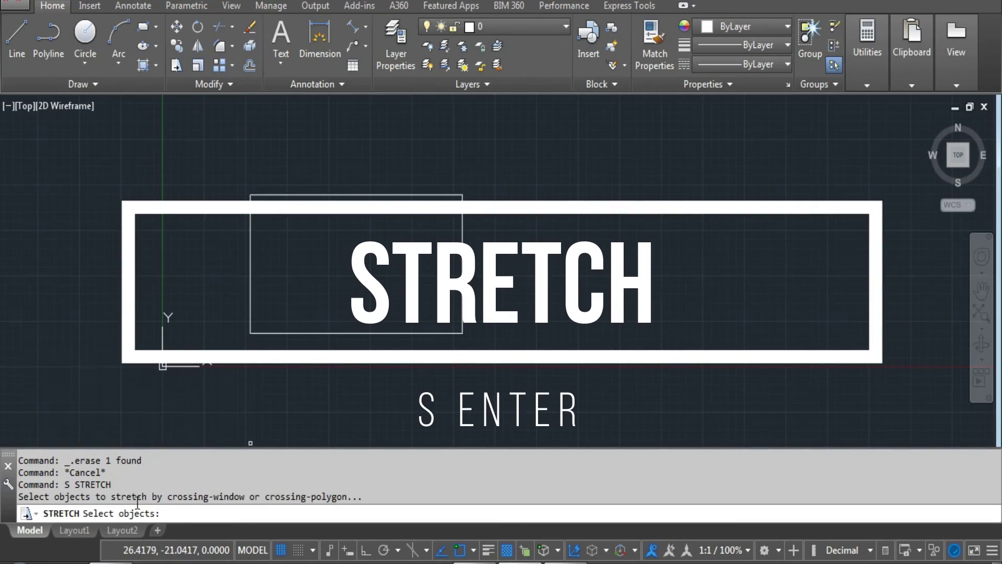
{"action": "left_click", "coordinate": [503, 165]}
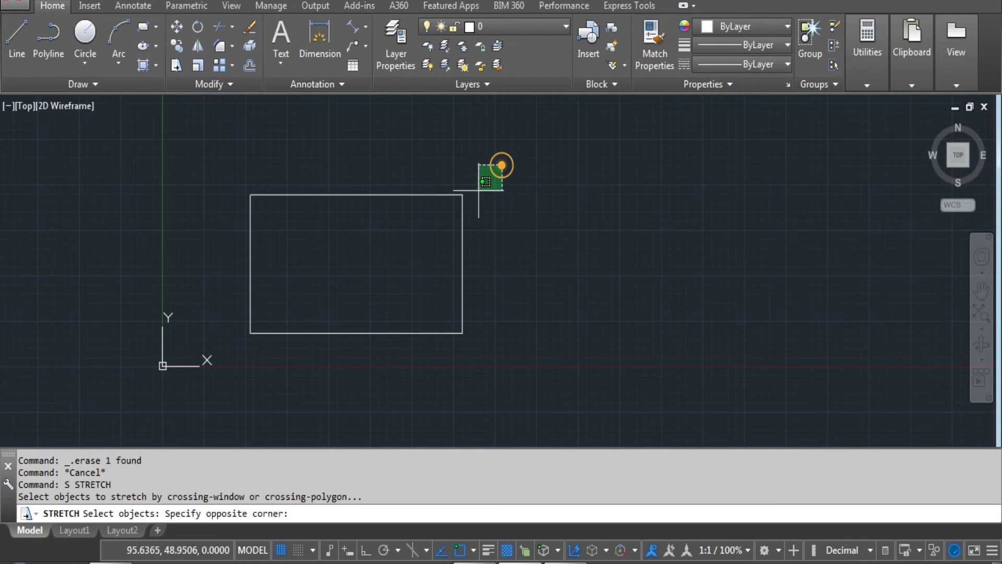
{"action": "left_click", "coordinate": [415, 361]}
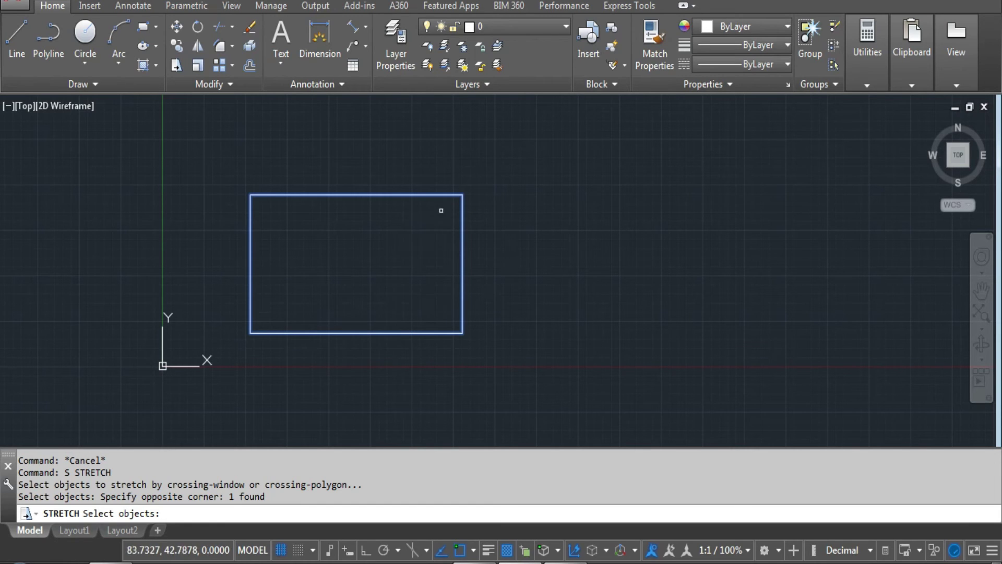
{"action": "key", "text": "Return"}
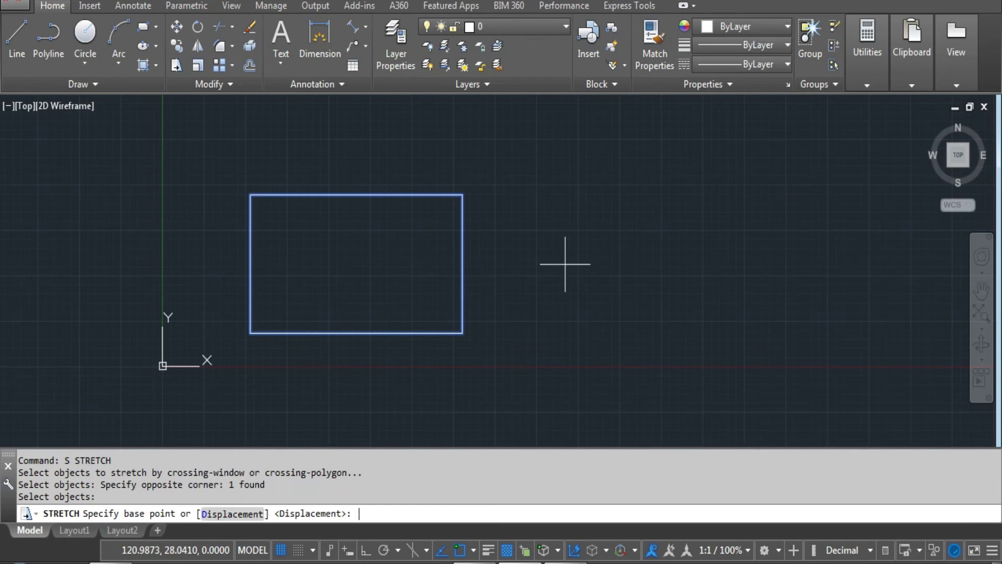
{"action": "left_click", "coordinate": [462, 333]}
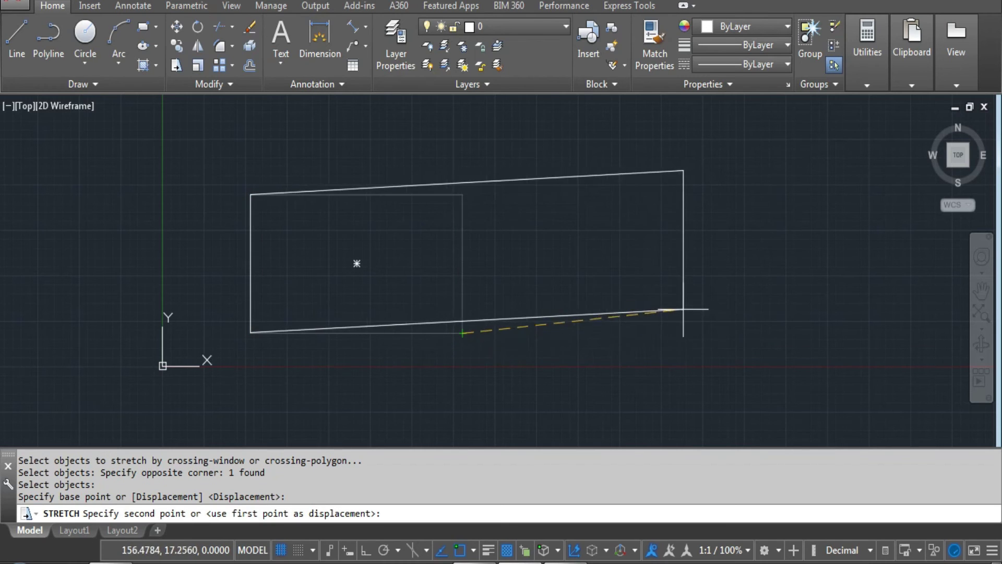
{"action": "key", "text": "F8"}
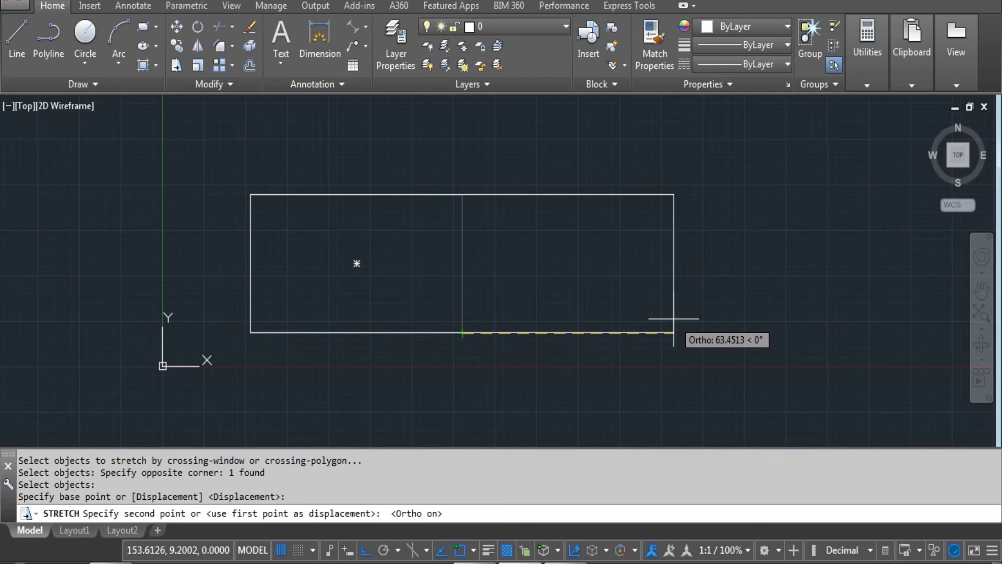
{"action": "type", "text": "30"}
{"action": "key", "text": "Return"}
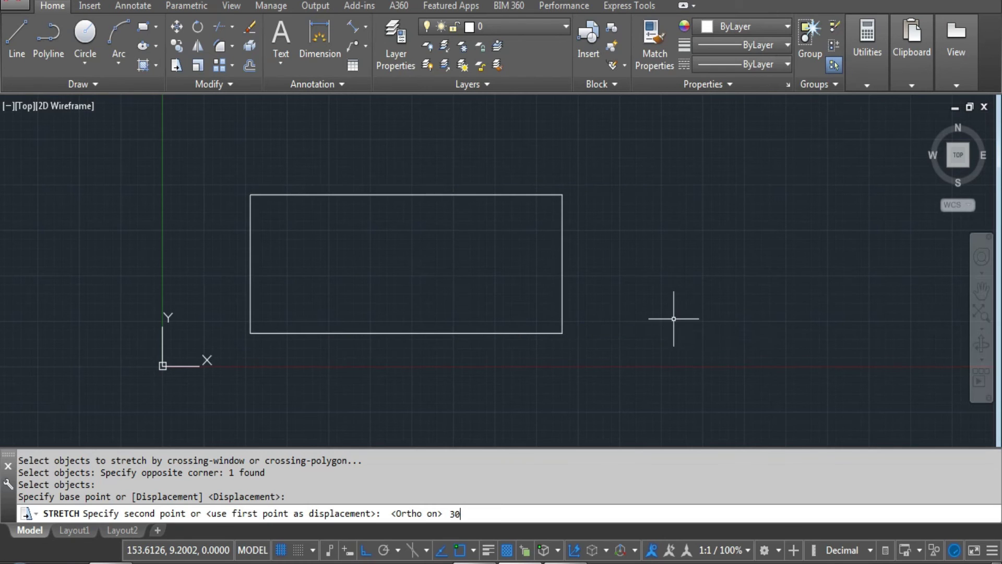
Stretch the rectangle's top side 50 units upward, using its upper-left corner as base point
{"action": "middle_click_drag", "start_coordinate": [517, 284], "coordinate": [502, 311]}
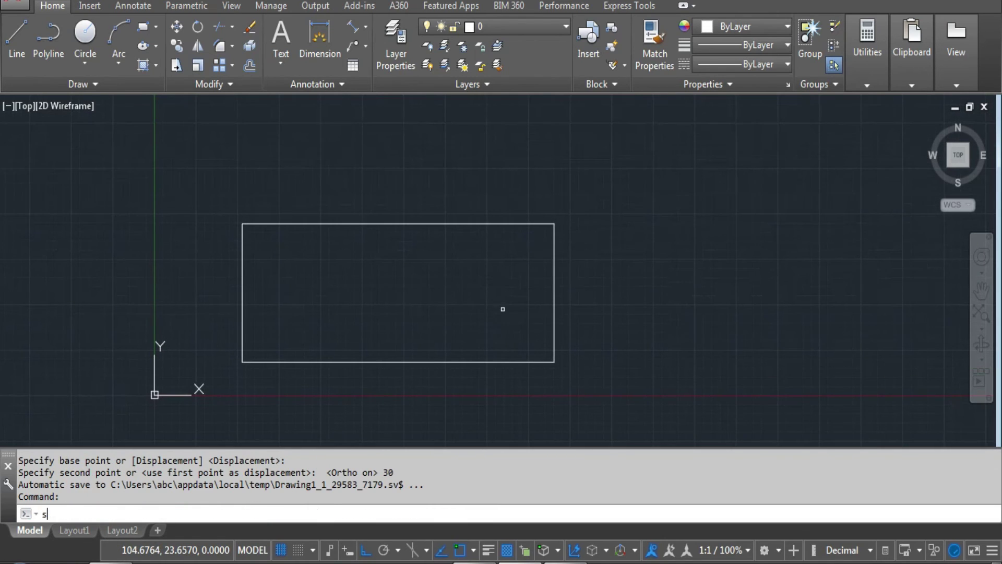
{"action": "key", "text": "Return"}
{"action": "left_click", "coordinate": [597, 191]}
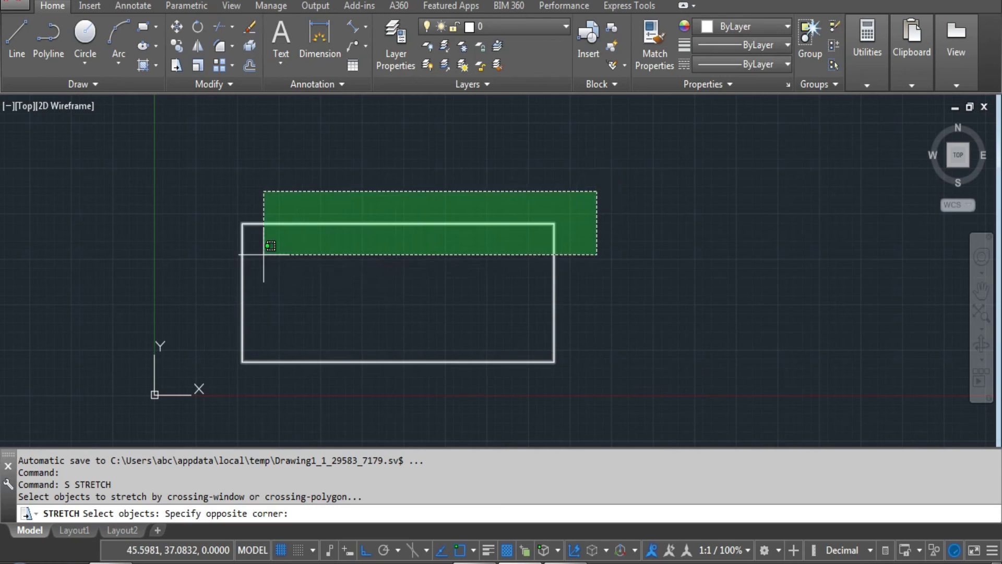
{"action": "left_click", "coordinate": [195, 285]}
{"action": "key", "text": "Return"}
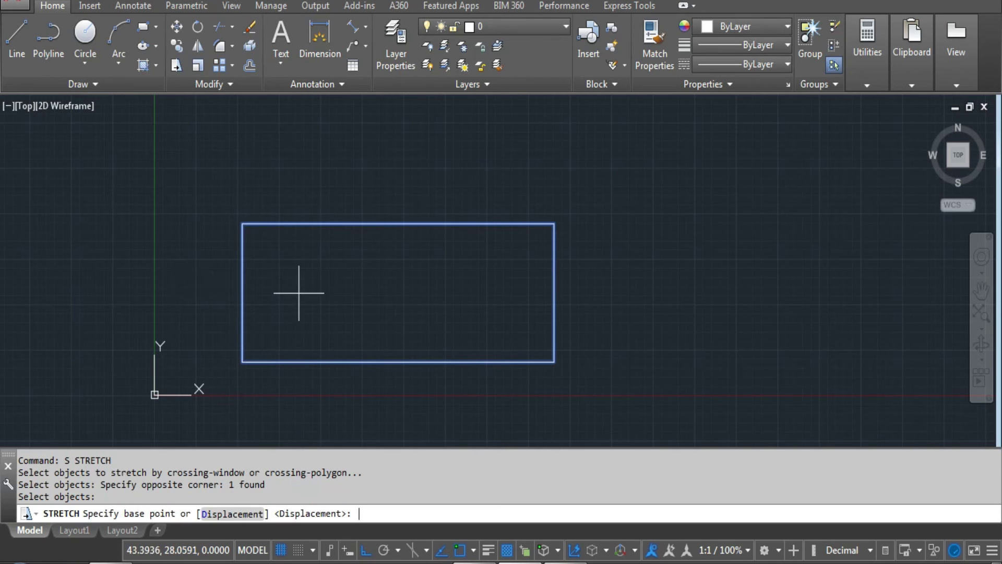
{"action": "left_click", "coordinate": [242, 224]}
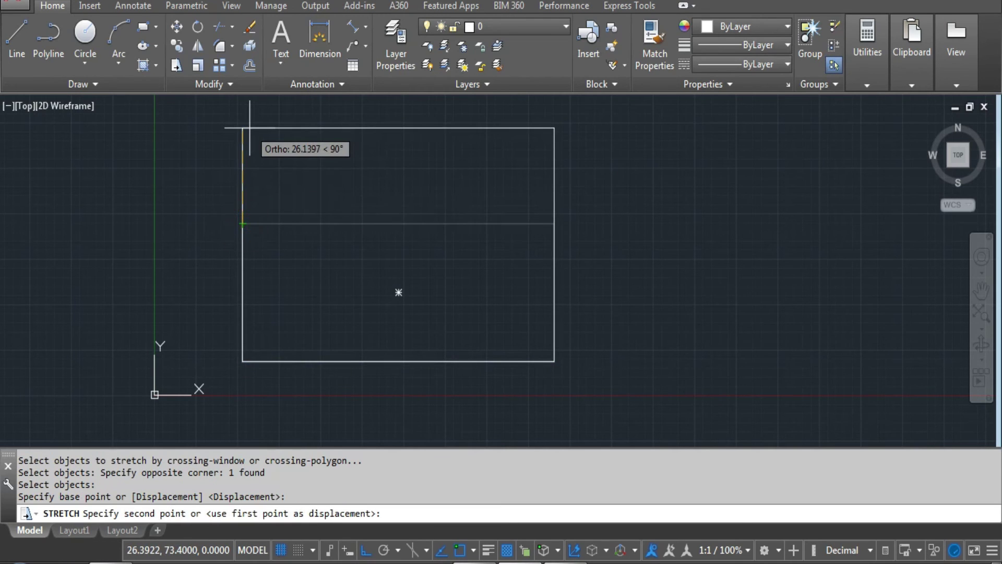
{"action": "type", "text": "50"}
{"action": "key", "text": "Return"}
{"action": "scroll", "coordinate": [396, 288], "scroll_direction": "down", "scroll_amount": 5}
{"action": "scroll", "coordinate": [397, 251], "scroll_direction": "up", "scroll_amount": 2}
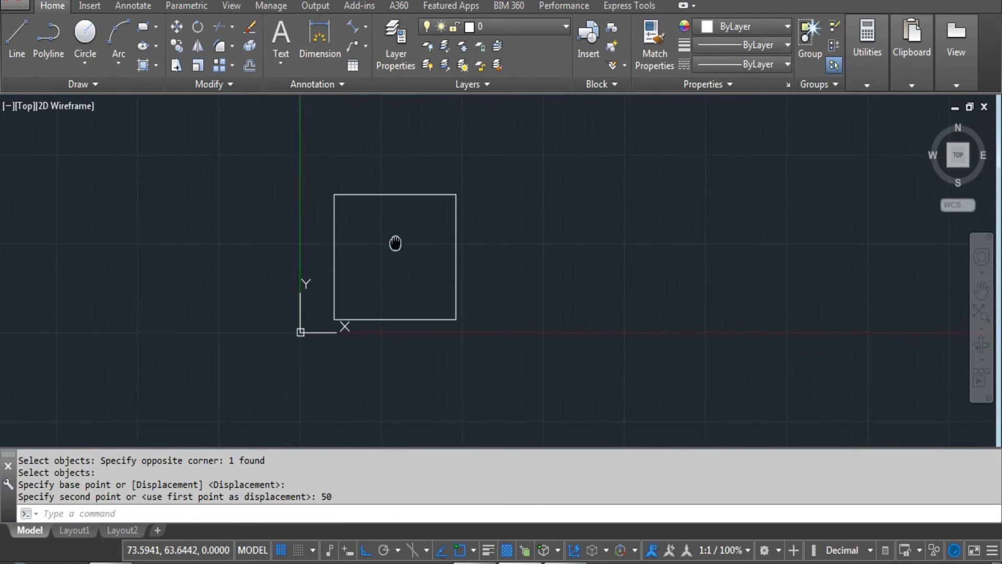
{"action": "key", "text": "Escape"}
{"action": "key", "text": "Escape"}
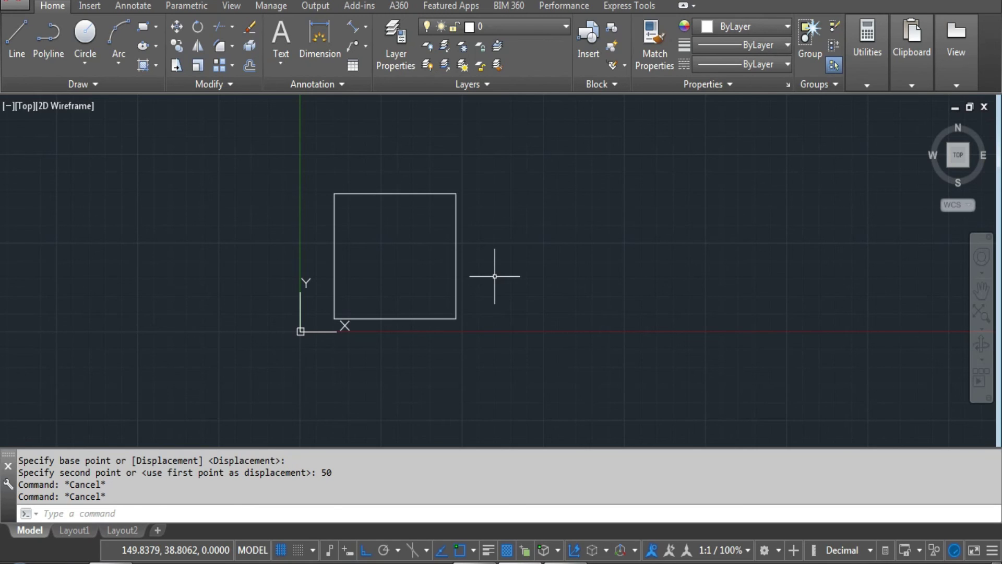
Stretch the rectangle's right side 20 units inward to the left, using its lower-right corner as base point
{"action": "type", "text": "s"}
{"action": "key", "text": "Return"}
{"action": "left_click", "coordinate": [488, 172]}
{"action": "left_click", "coordinate": [420, 348]}
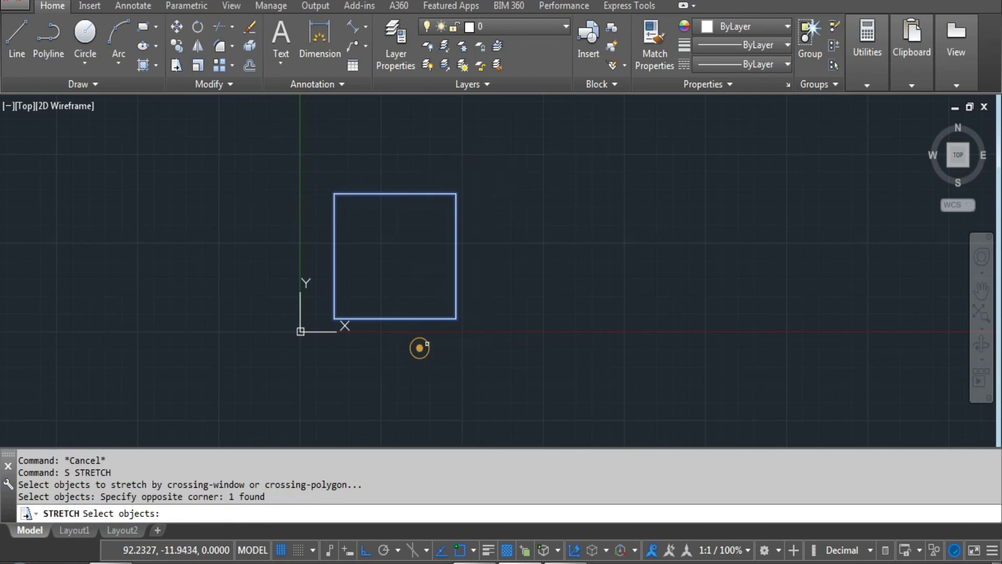
{"action": "key", "text": "Return"}
{"action": "left_click", "coordinate": [456, 318]}
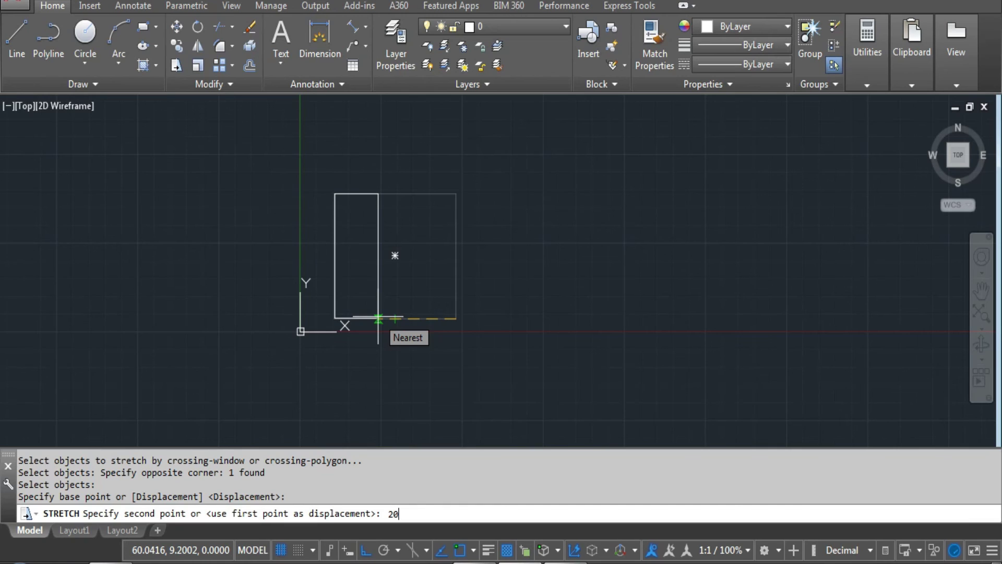
{"action": "type", "text": "20"}
{"action": "key", "text": "Return"}
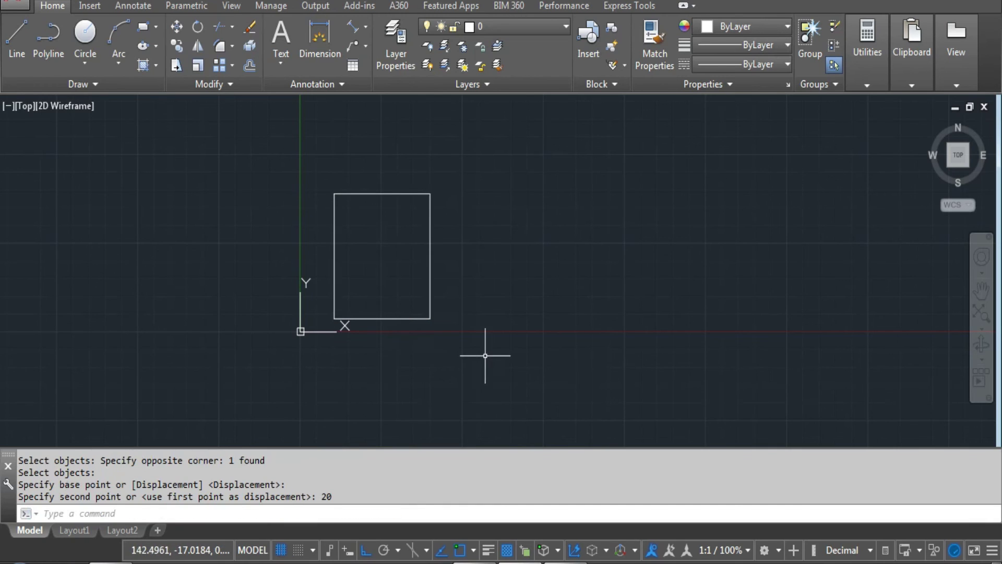
{"action": "key", "text": "Escape"}
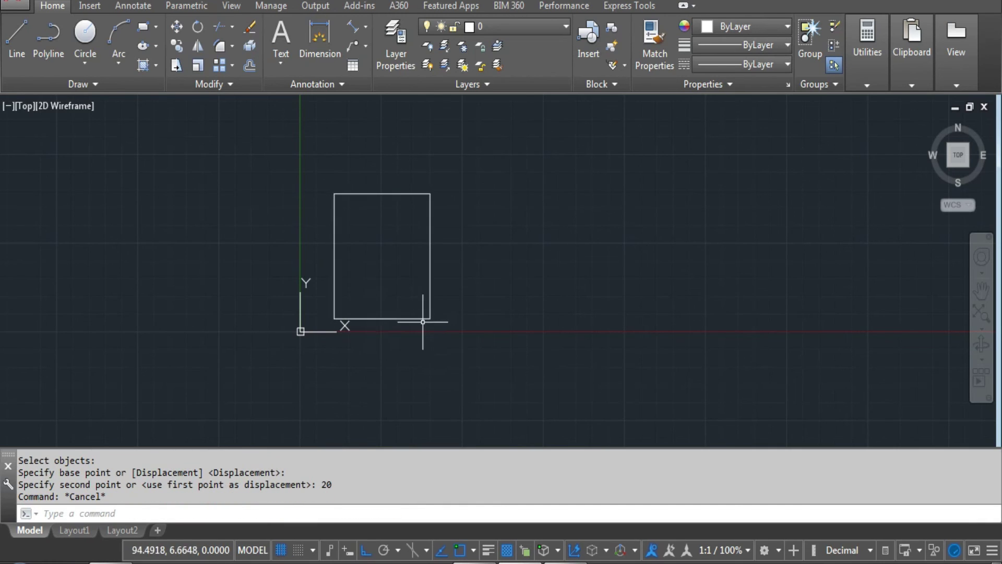
{"action": "key", "text": "Escape"}
{"action": "key", "text": "Escape"}
Draw an open outline of connected horizontal and vertical lines right of the rectangle, with a notched top and a stepped bottom
{"action": "middle_click_drag", "start_coordinate": [442, 259], "coordinate": [372, 271]}
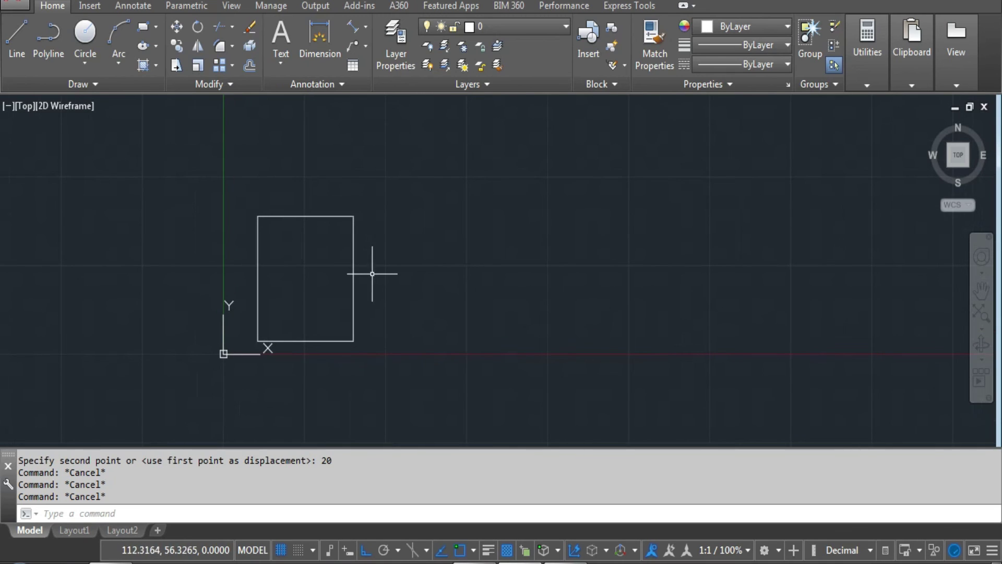
{"action": "key", "text": "Escape"}
{"action": "middle_click_drag", "start_coordinate": [431, 293], "coordinate": [326, 328]}
{"action": "type", "text": "l"}
{"action": "key", "text": "Return"}
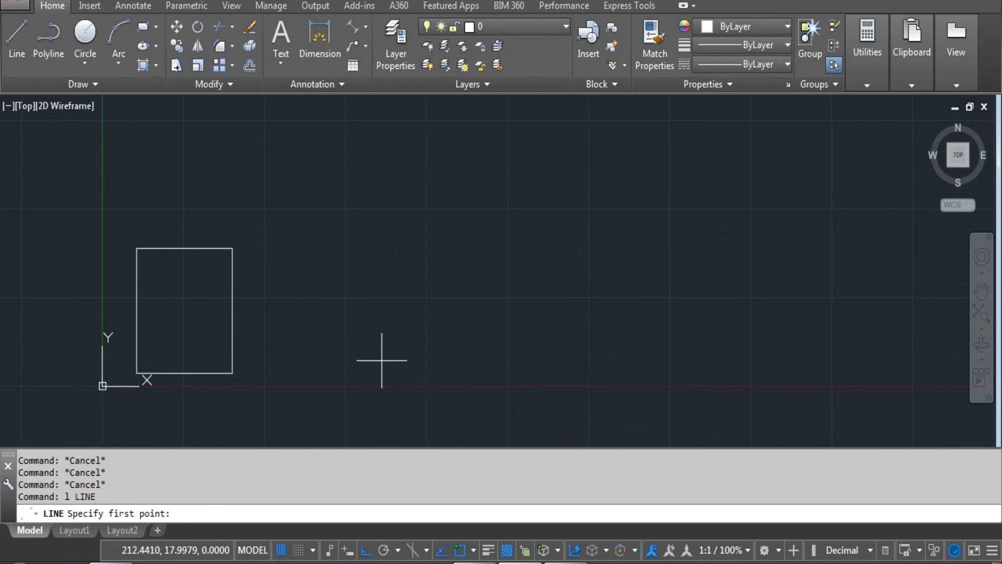
{"action": "left_click", "coordinate": [386, 360]}
{"action": "left_click", "coordinate": [391, 213]}
{"action": "left_click", "coordinate": [432, 215]}
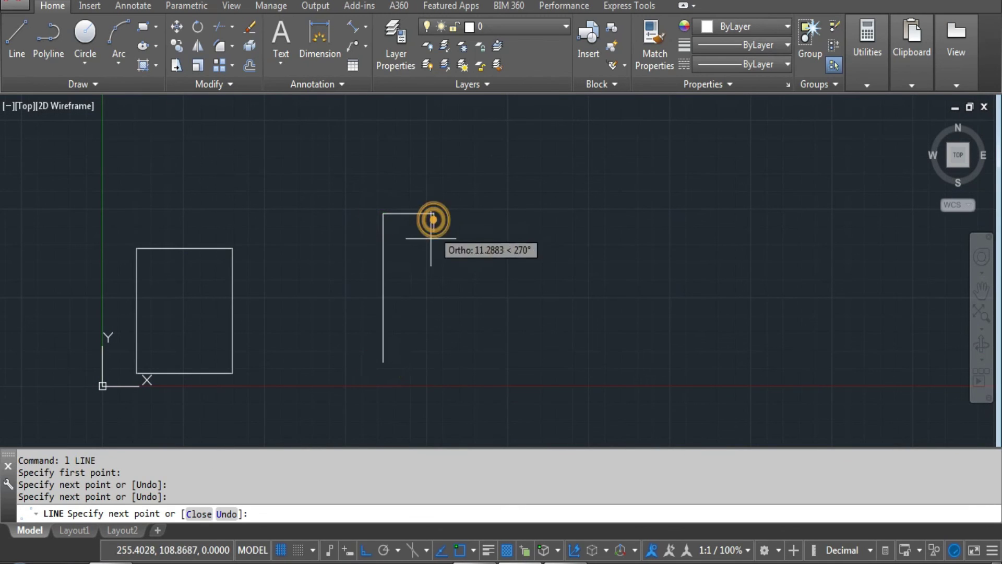
{"action": "left_click", "coordinate": [426, 260]}
{"action": "left_click", "coordinate": [508, 260]}
{"action": "left_click", "coordinate": [507, 213]}
{"action": "left_click", "coordinate": [574, 213]}
{"action": "left_click", "coordinate": [573, 343]}
{"action": "left_click", "coordinate": [528, 343]}
{"action": "left_click", "coordinate": [529, 318]}
{"action": "left_click", "coordinate": [440, 376]}
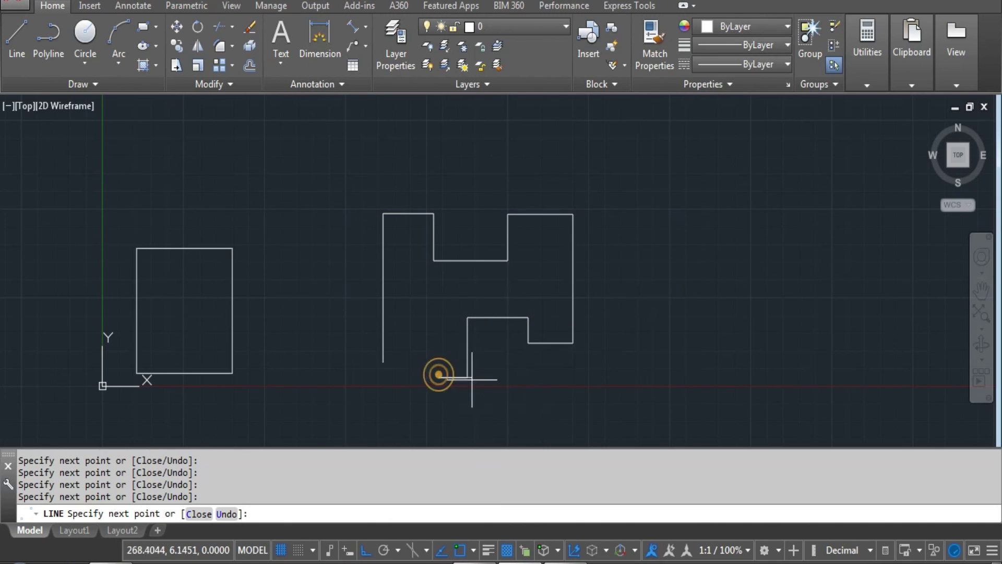
{"action": "key", "text": "Escape"}
Stretch the right part of the stepped outline 50 units to the right with Ortho on, from its lower-right corner
{"action": "middle_click_drag", "start_coordinate": [520, 361], "coordinate": [520, 340]}
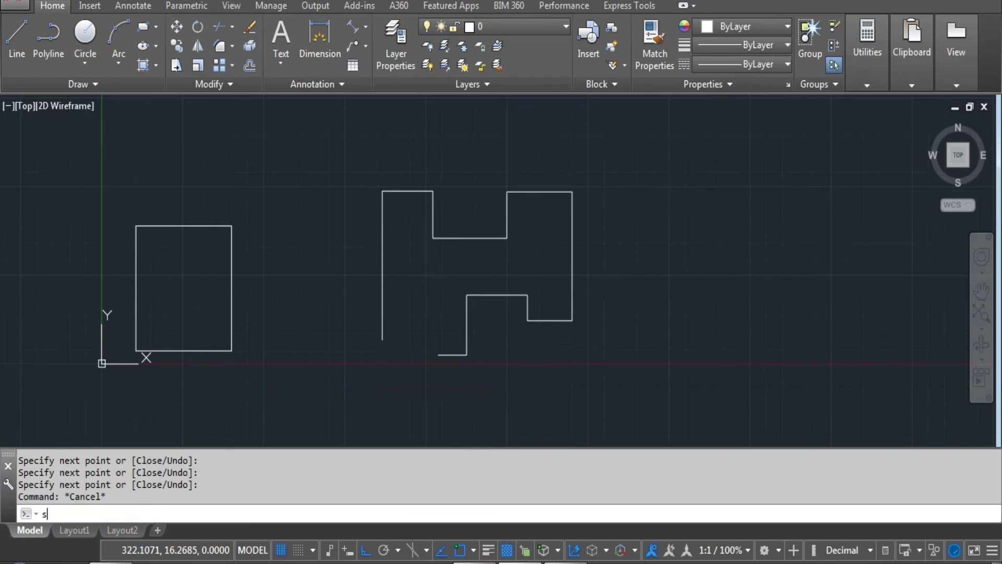
{"action": "key", "text": "Return"}
{"action": "left_click", "coordinate": [617, 151]}
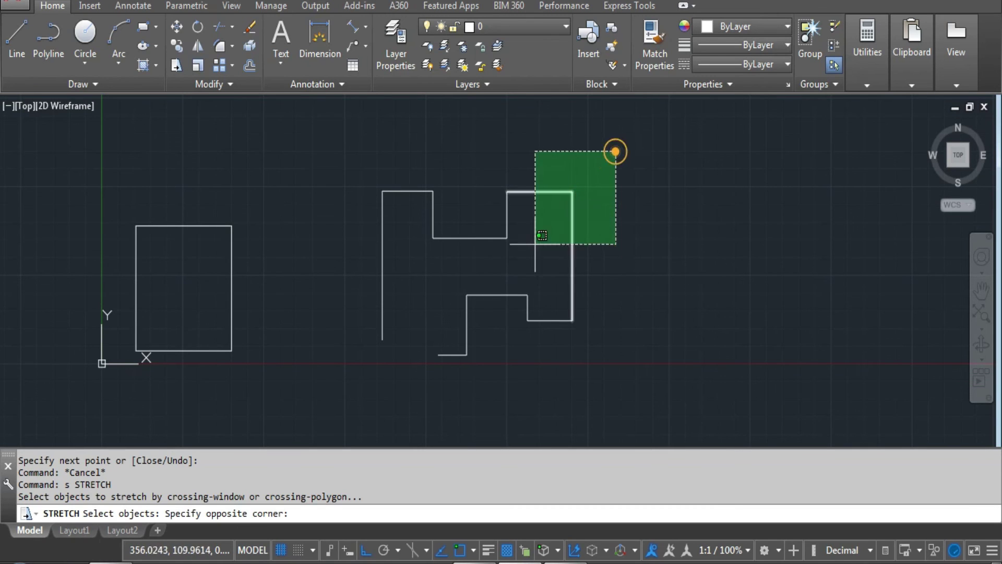
{"action": "left_click", "coordinate": [487, 369]}
{"action": "key", "text": "Return"}
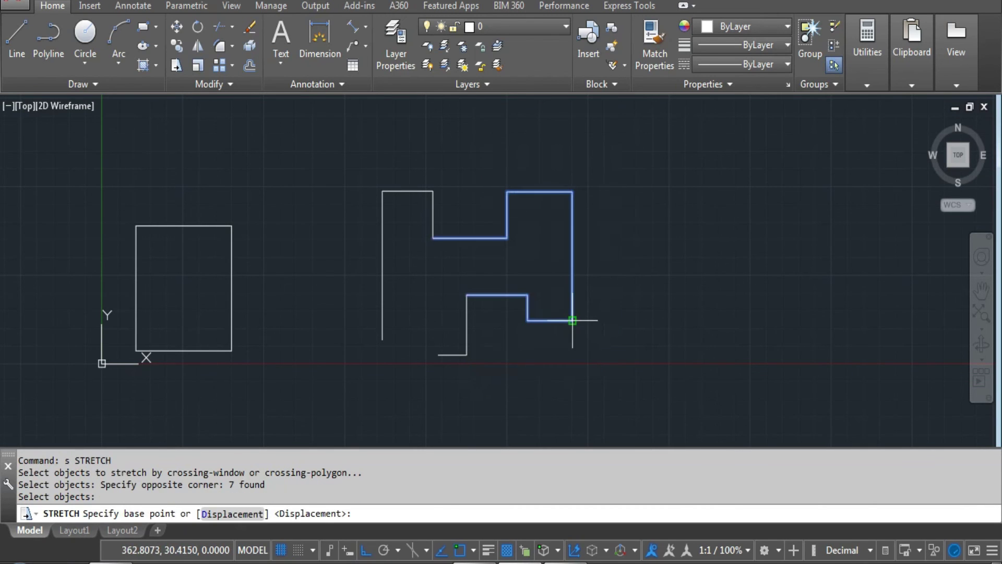
{"action": "left_click", "coordinate": [573, 320]}
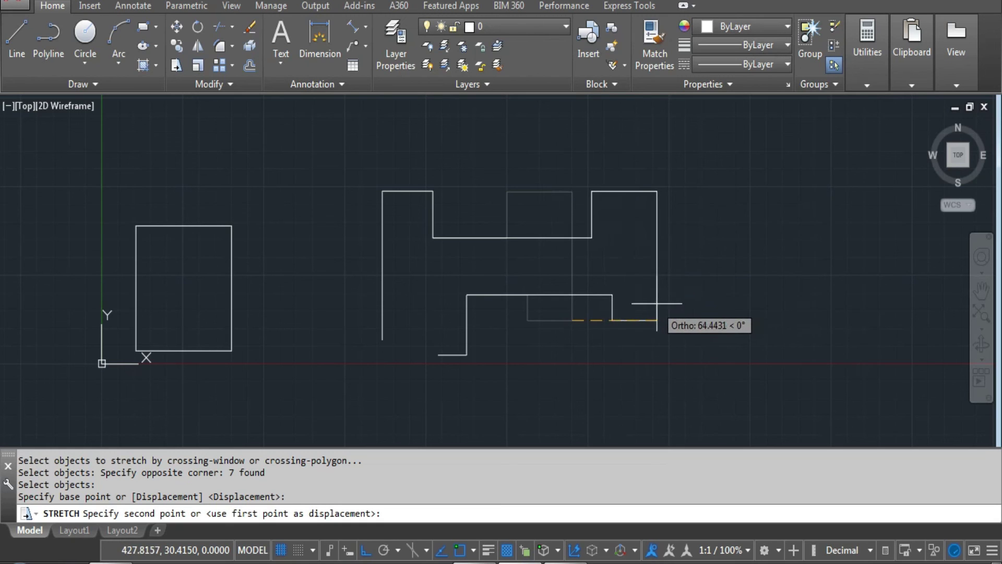
{"action": "key", "text": "F8"}
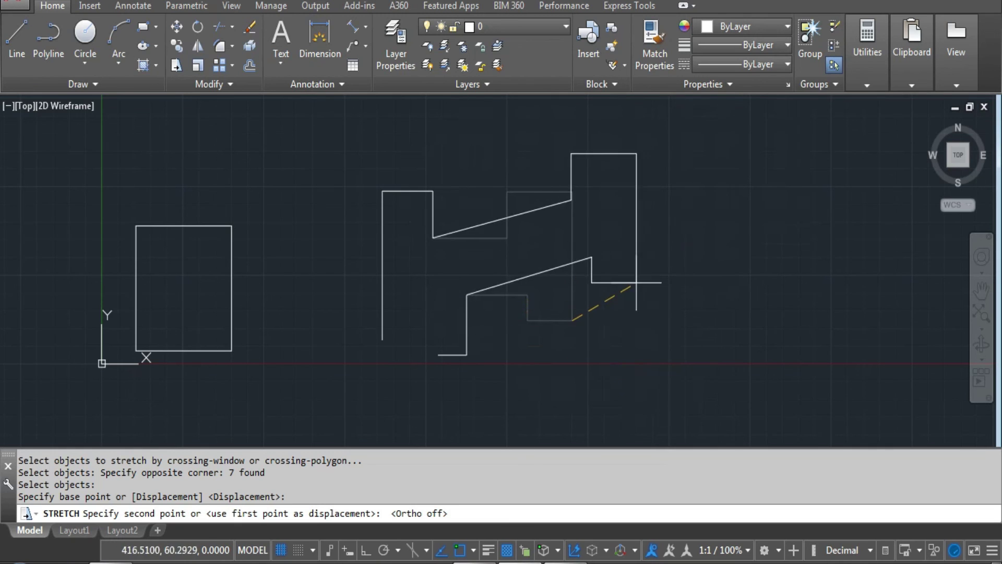
{"action": "key", "text": "F8"}
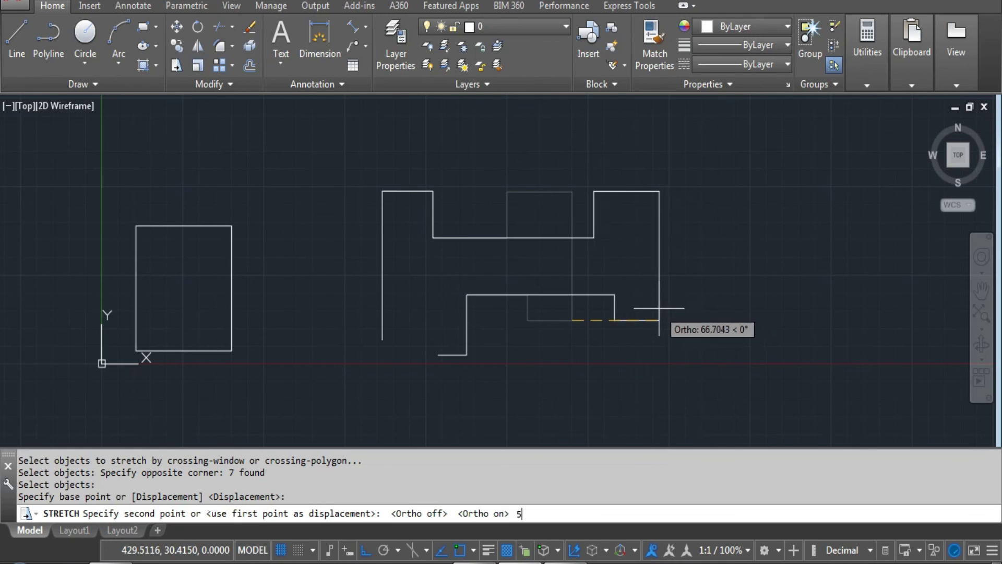
{"action": "type", "text": "50"}
{"action": "key", "text": "Return"}
{"action": "middle_click_drag", "start_coordinate": [644, 313], "coordinate": [600, 317]}
{"action": "scroll", "coordinate": [598, 320], "scroll_direction": "down", "scroll_amount": 2}
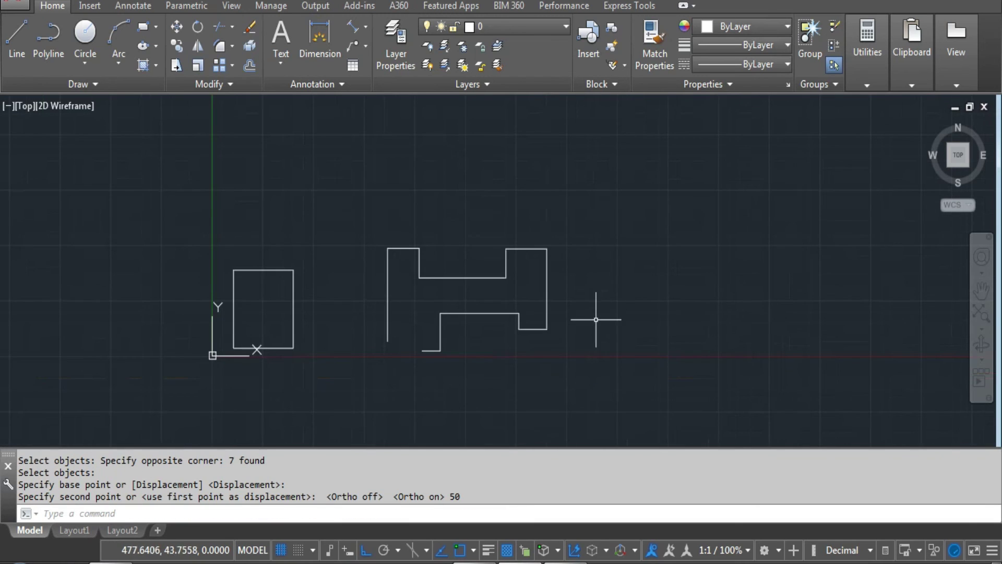
{"action": "key", "text": "Escape"}
{"action": "key", "text": "Return"}
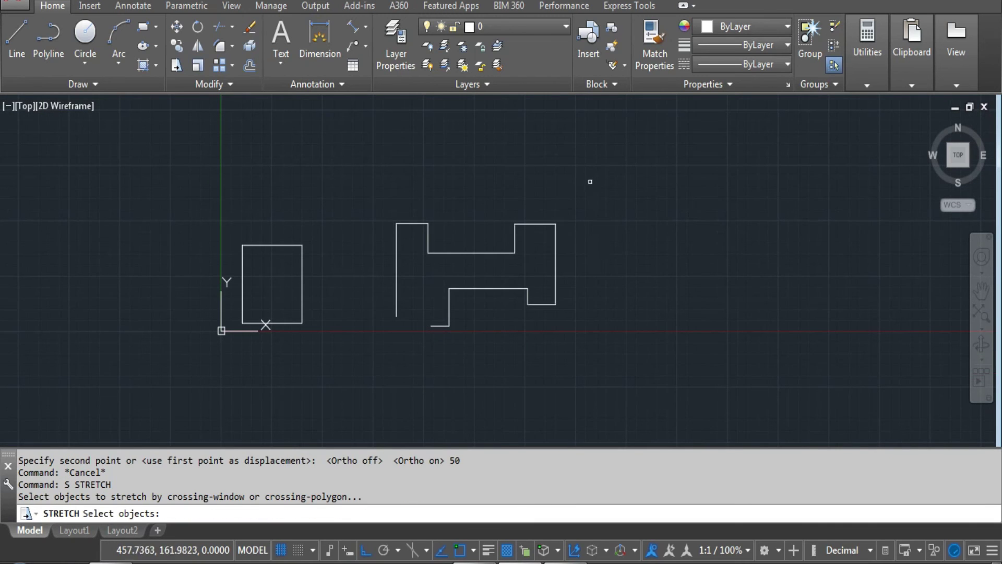
{"action": "left_click", "coordinate": [591, 179]}
{"action": "left_click", "coordinate": [365, 267]}
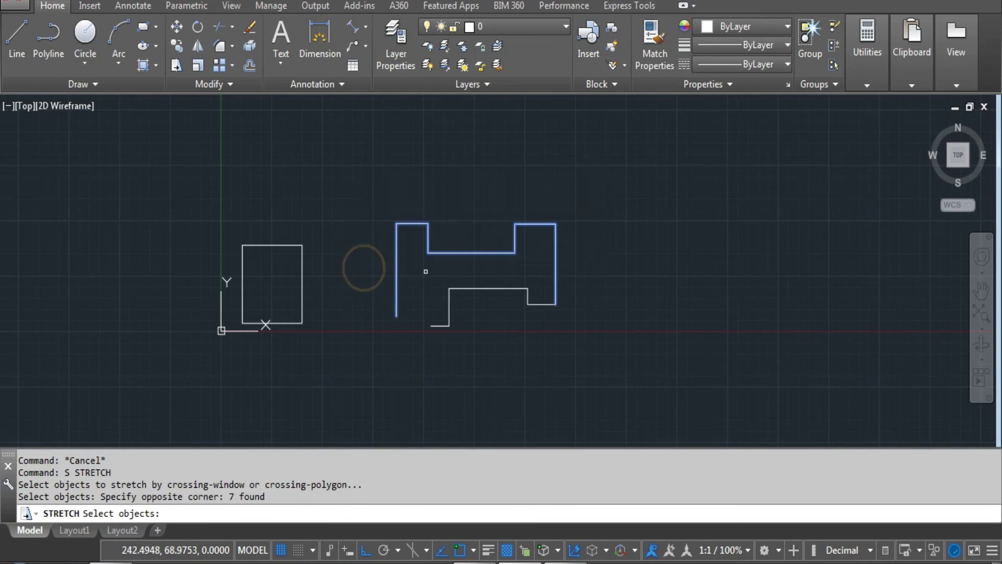
{"action": "key", "text": "Return"}
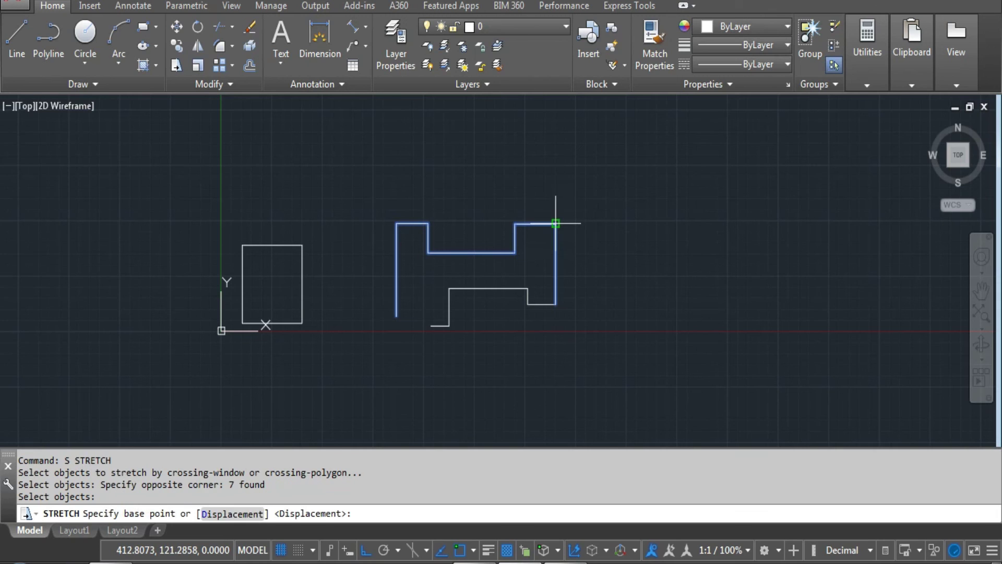
{"action": "left_click", "coordinate": [556, 223]}
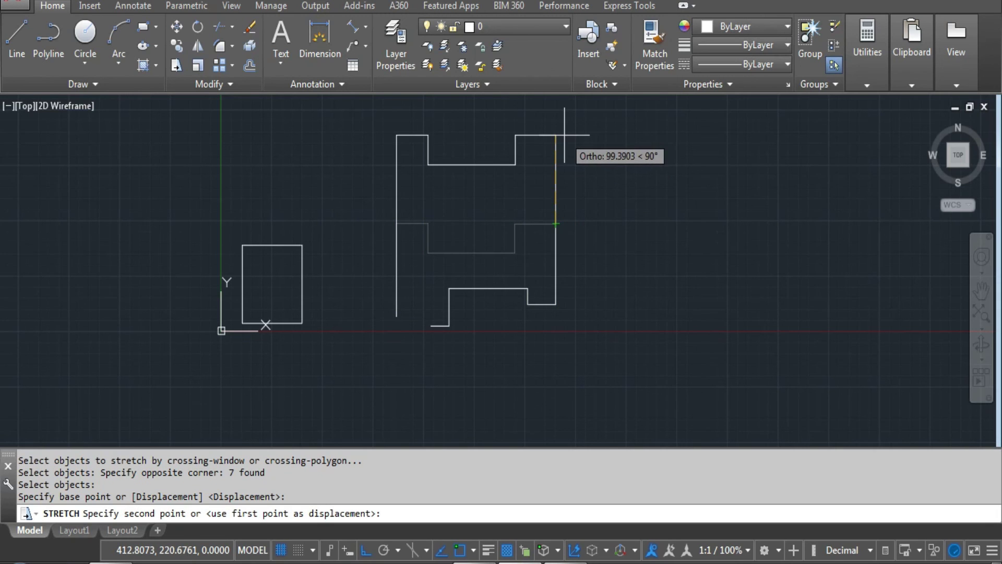
{"action": "key", "text": "Escape"}
Stretch the entire stepped outline horizontally to the right with Ortho on, enclosing it completely in a crossing window and using its open lower-left end as base point
{"action": "type", "text": "s"}
{"action": "key", "text": "Return"}
{"action": "left_click", "coordinate": [603, 191]}
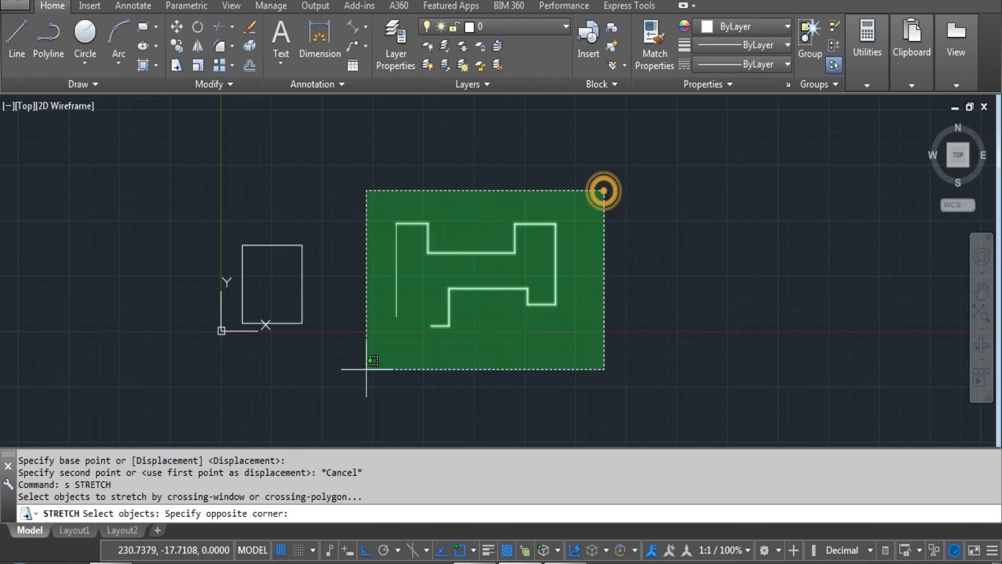
{"action": "left_click", "coordinate": [329, 389]}
{"action": "left_click", "coordinate": [431, 326]}
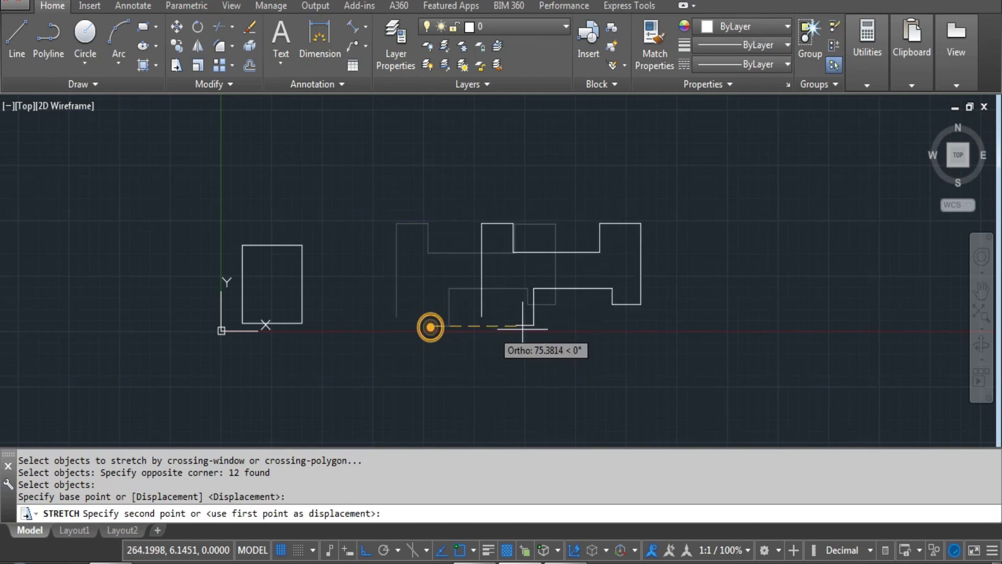
{"action": "left_click", "coordinate": [572, 326]}
{"action": "key", "text": "Escape"}
{"action": "middle_click_drag", "start_coordinate": [691, 333], "coordinate": [534, 349]}
{"action": "scroll", "coordinate": [532, 340], "scroll_direction": "up", "scroll_amount": 5}
{"action": "scroll", "coordinate": [529, 329], "scroll_direction": "down", "scroll_amount": 4}
{"action": "scroll", "coordinate": [534, 349], "scroll_direction": "up", "scroll_amount": 2}
{"action": "key", "text": "Escape"}
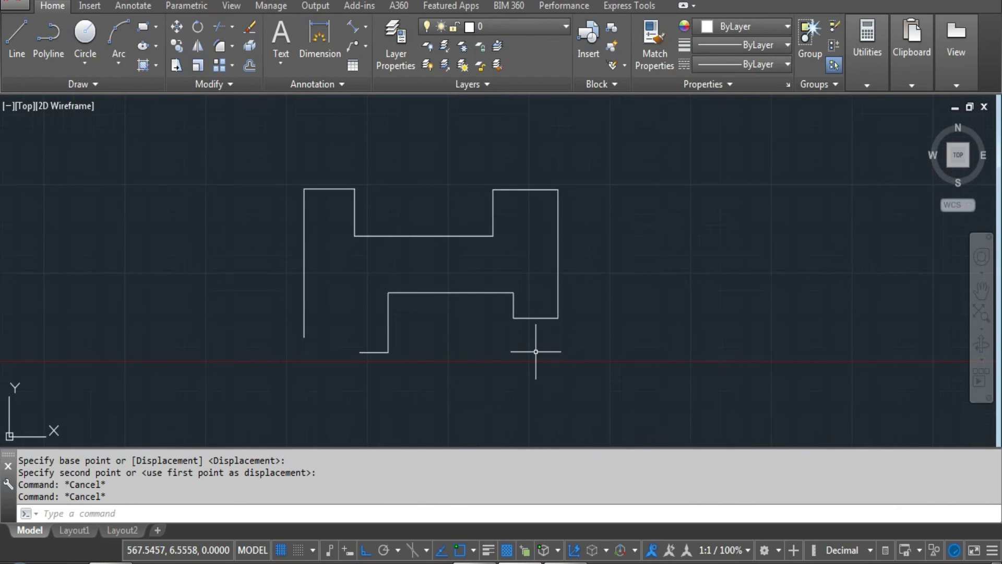
Erase both the rectangle and the stepped outline with one crossing selection
{"action": "scroll", "coordinate": [543, 365], "scroll_direction": "down", "scroll_amount": 4}
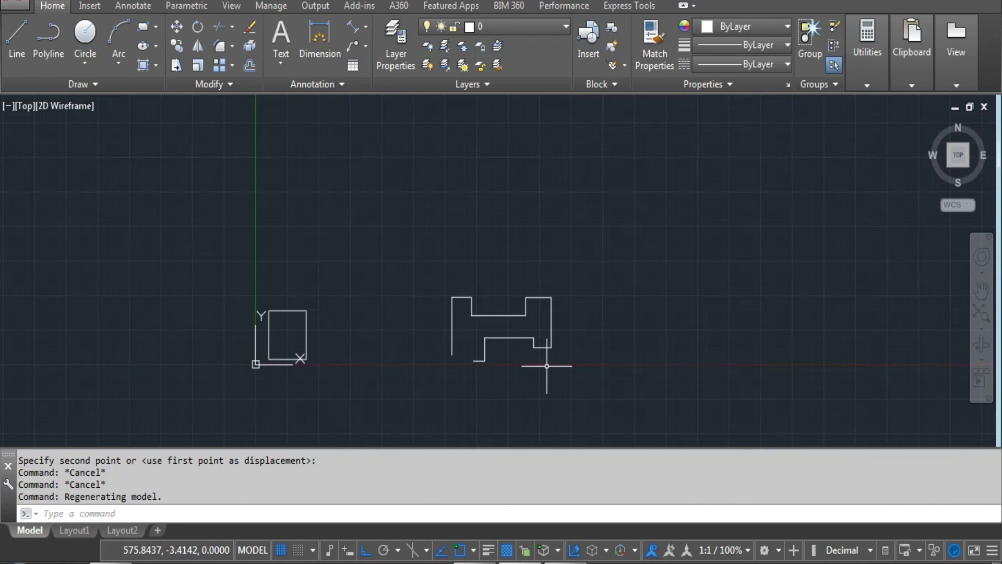
{"action": "middle_click_drag", "start_coordinate": [541, 369], "coordinate": [546, 331]}
{"action": "key", "text": "Escape"}
{"action": "left_click", "coordinate": [597, 233]}
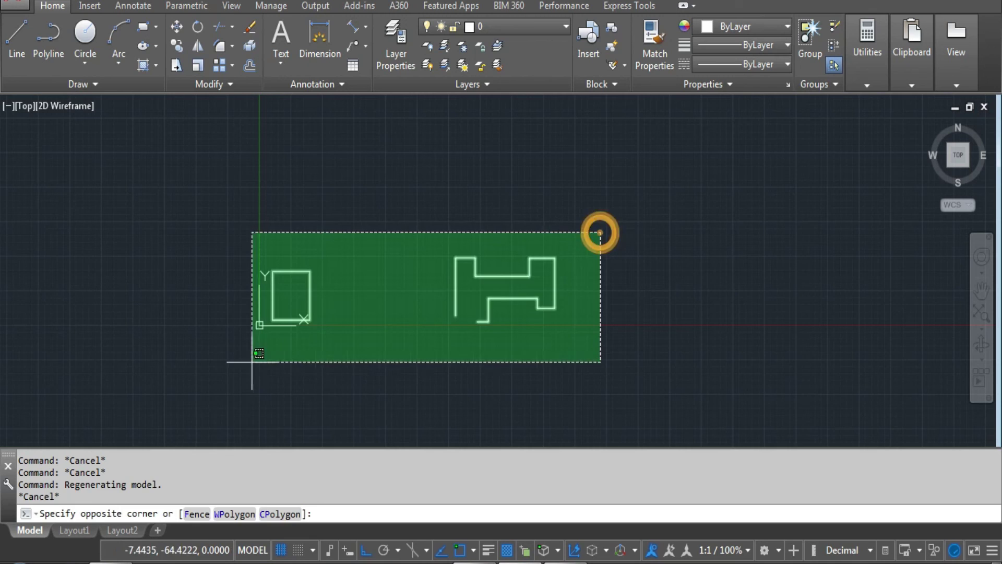
{"action": "left_click", "coordinate": [219, 371]}
{"action": "scroll", "coordinate": [488, 342], "scroll_direction": "up", "scroll_amount": 2}
{"action": "middle_click_drag", "start_coordinate": [487, 343], "coordinate": [507, 355]}
{"action": "key", "text": "Delete"}
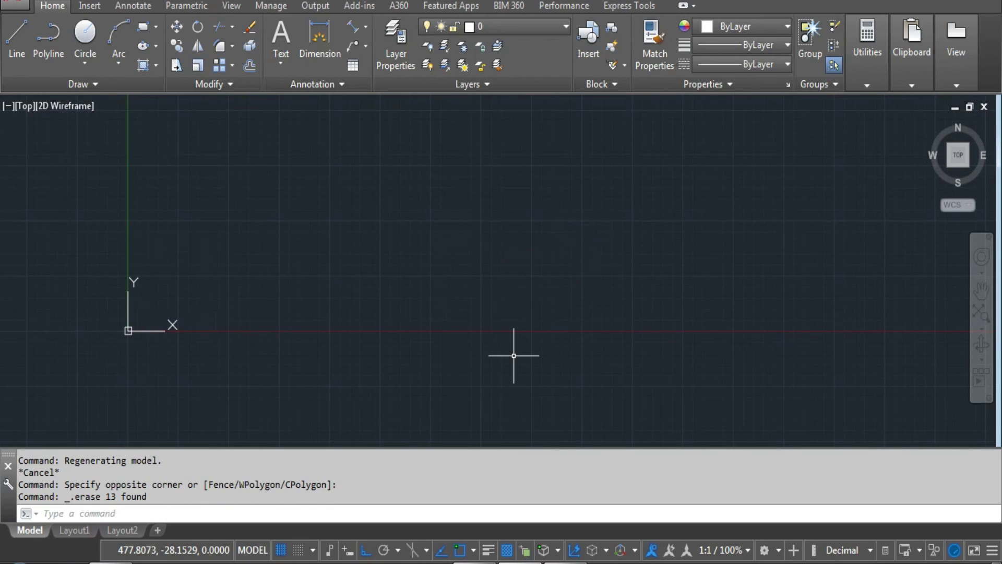
{"action": "scroll", "coordinate": [520, 350], "scroll_direction": "up", "scroll_amount": 4}
{"action": "key", "text": "Escape"}
{"action": "key", "text": "Escape"}
{"action": "key", "text": "Escape"}
{"action": "key", "text": "Escape"}
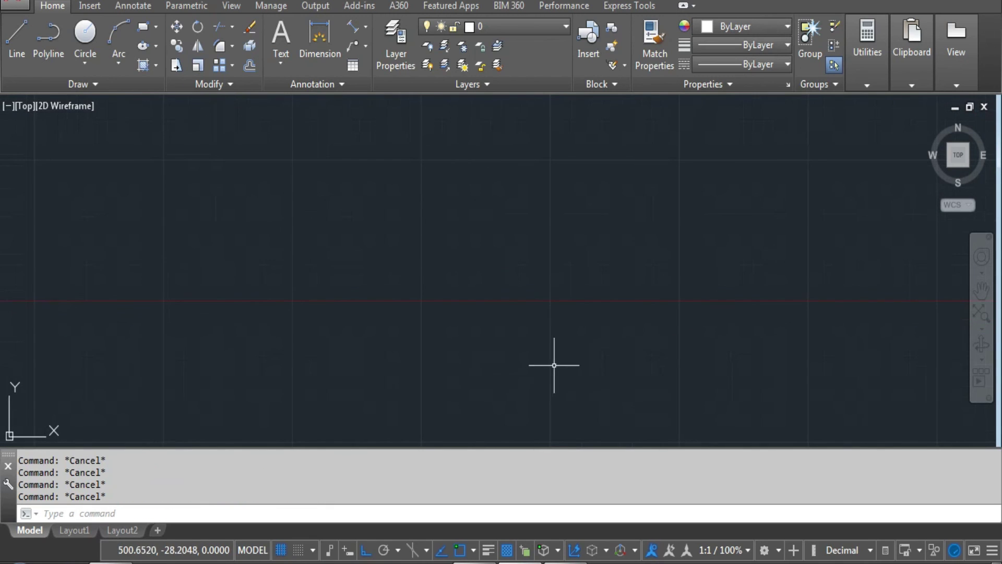